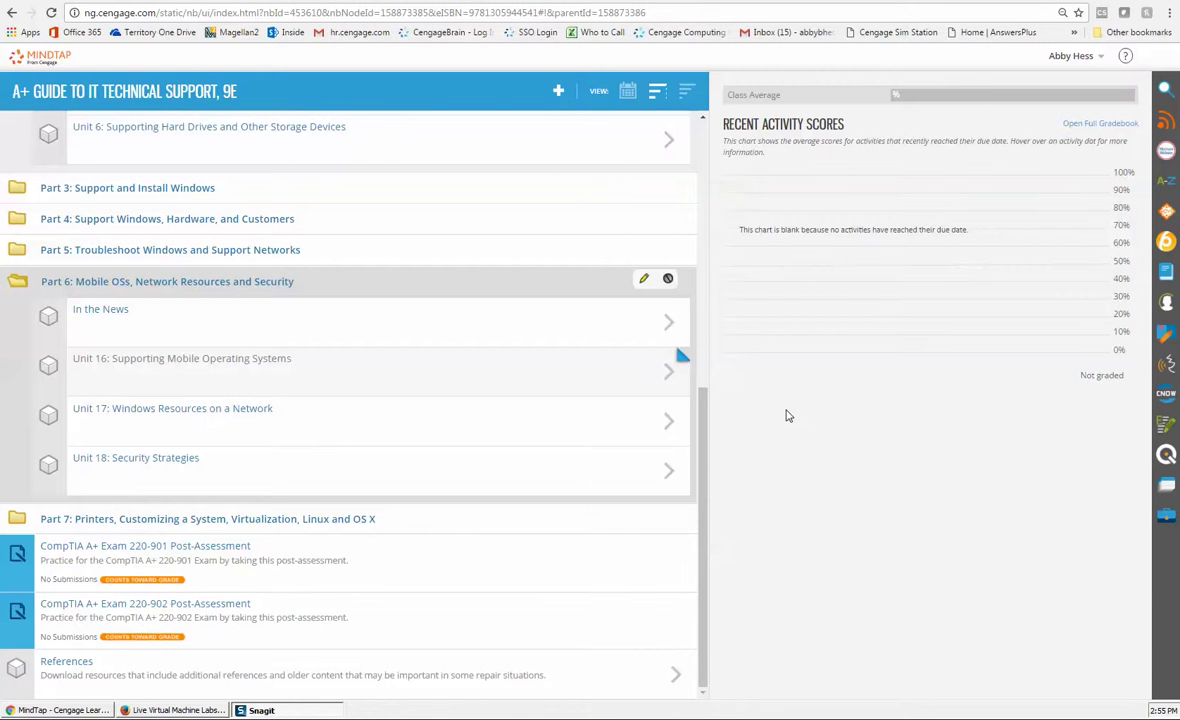
Step: Collapse the Part 2 folder and look over the pre-assessments and post-assessments in the course outline
{"action": "left_click_drag", "start_coordinate": [706, 429], "coordinate": [657, 100]}
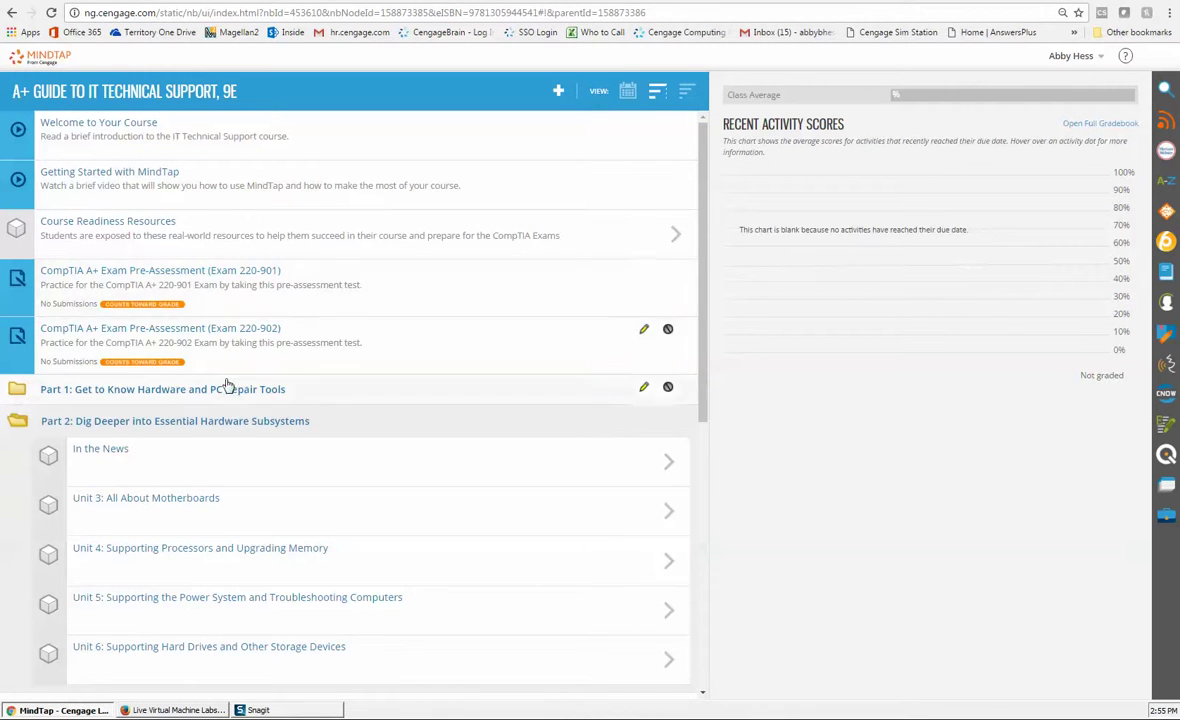
{"action": "scroll", "coordinate": [258, 312], "scroll_direction": "down", "scroll_amount": 3}
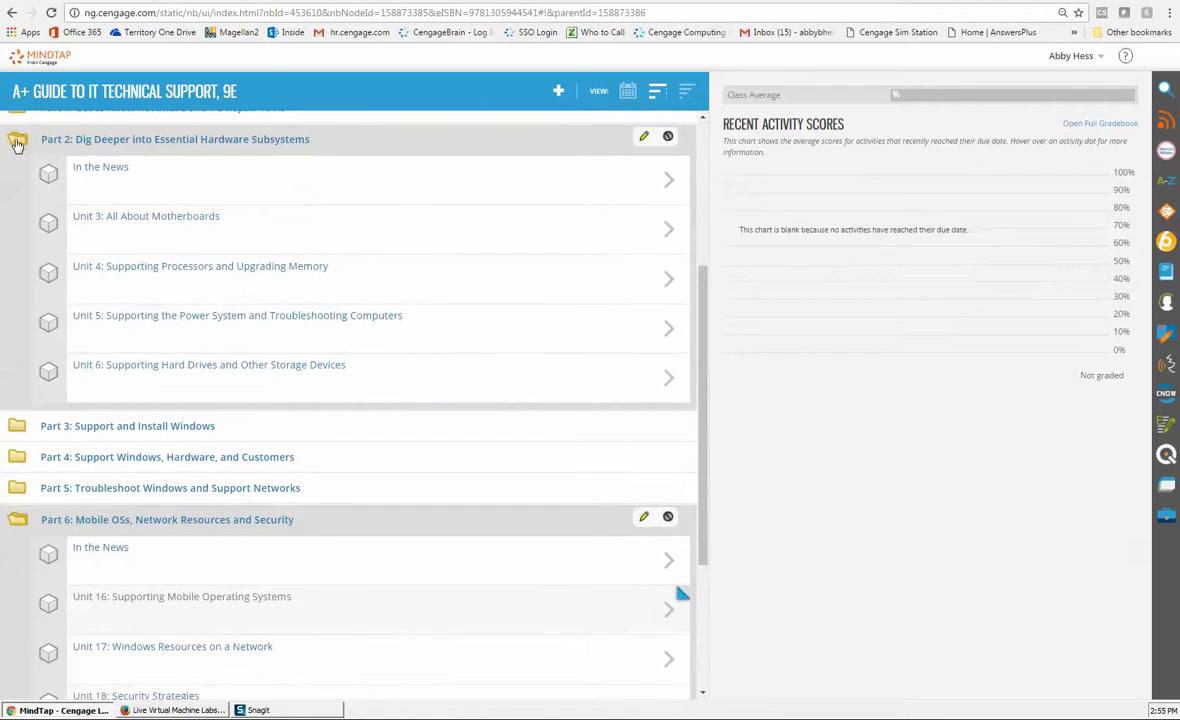
{"action": "left_click", "coordinate": [18, 141]}
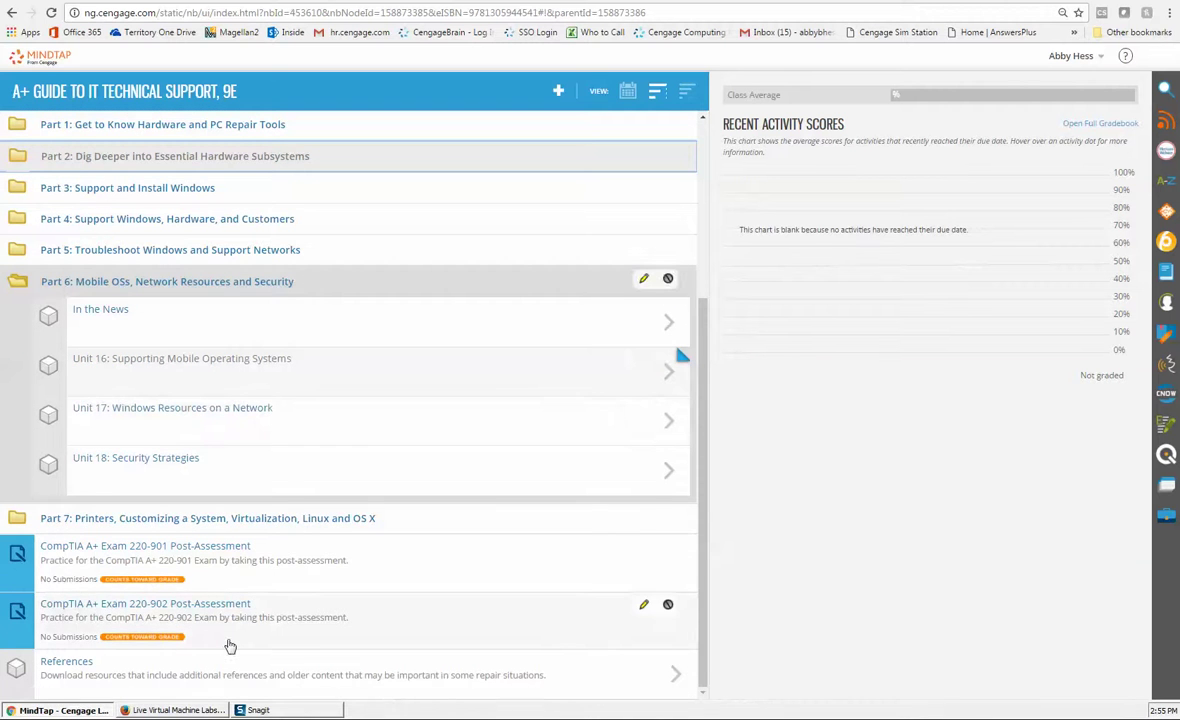
{"action": "scroll", "coordinate": [371, 485], "scroll_direction": "up", "scroll_amount": 3}
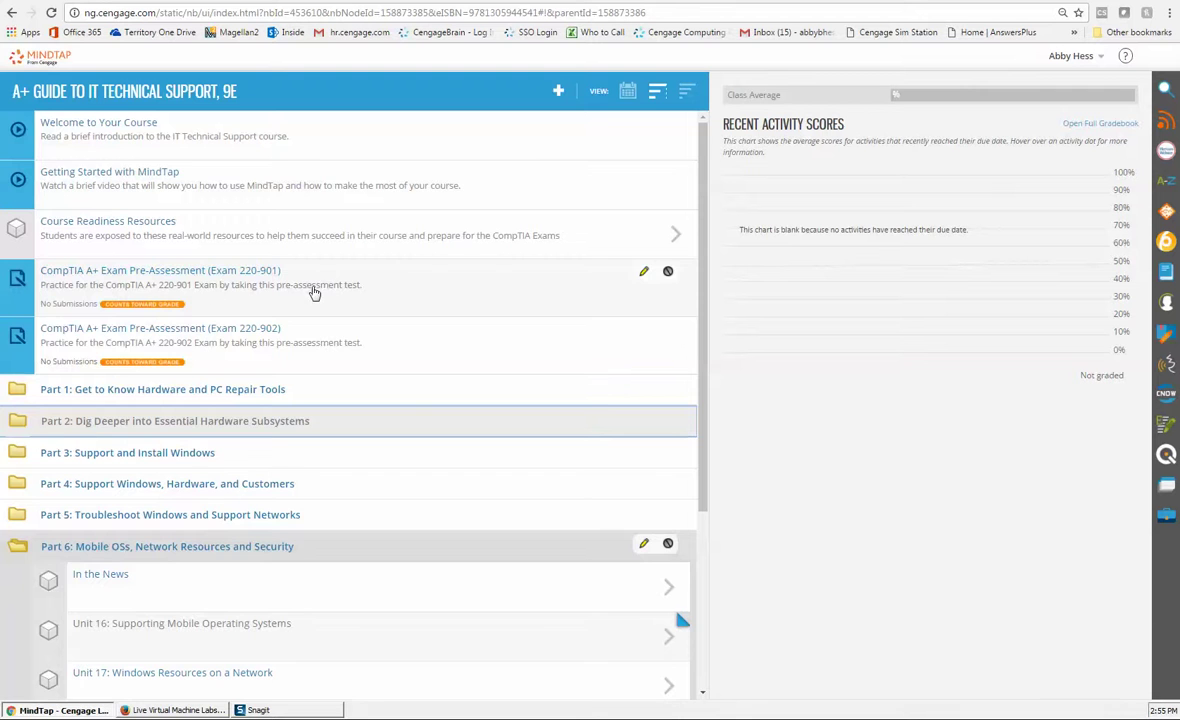
{"action": "scroll", "coordinate": [311, 293], "scroll_direction": "down", "scroll_amount": 3}
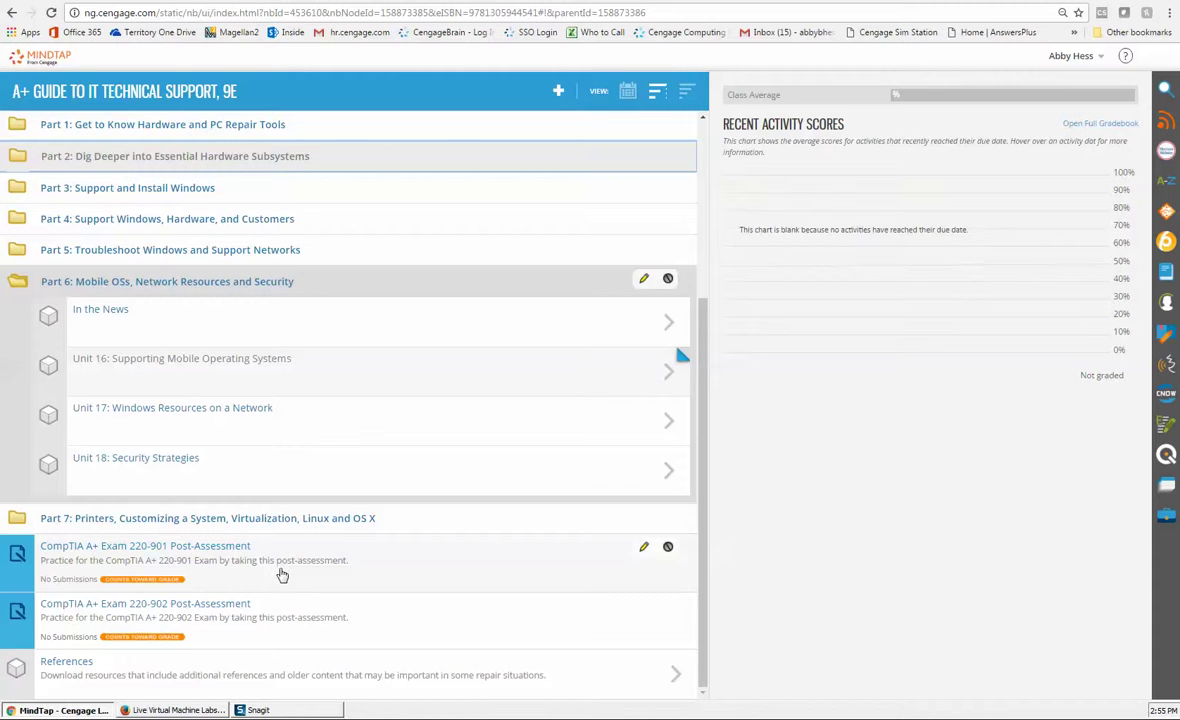
{"action": "scroll", "coordinate": [282, 574], "scroll_direction": "up", "scroll_amount": 3}
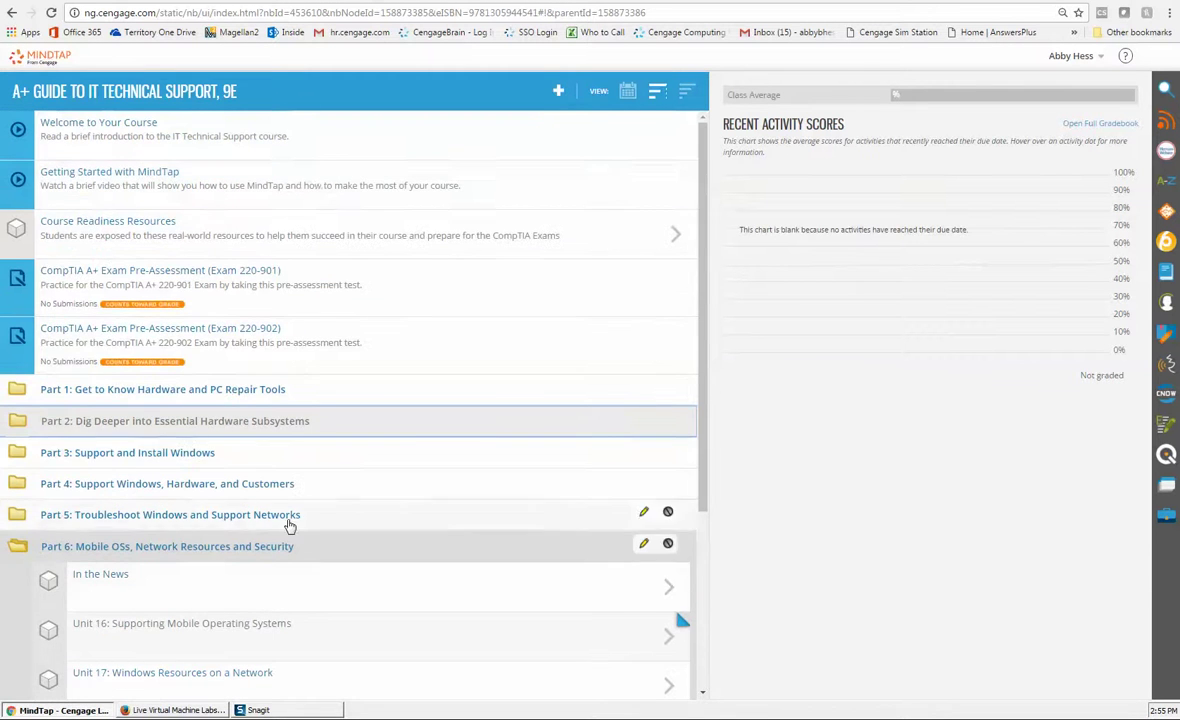
Step: Start the CompTIA A+ Exam Pre-Assessment (Exam 220-901) and work through sample questions as far as question 14, choosing the first answers
{"action": "left_click", "coordinate": [318, 285]}
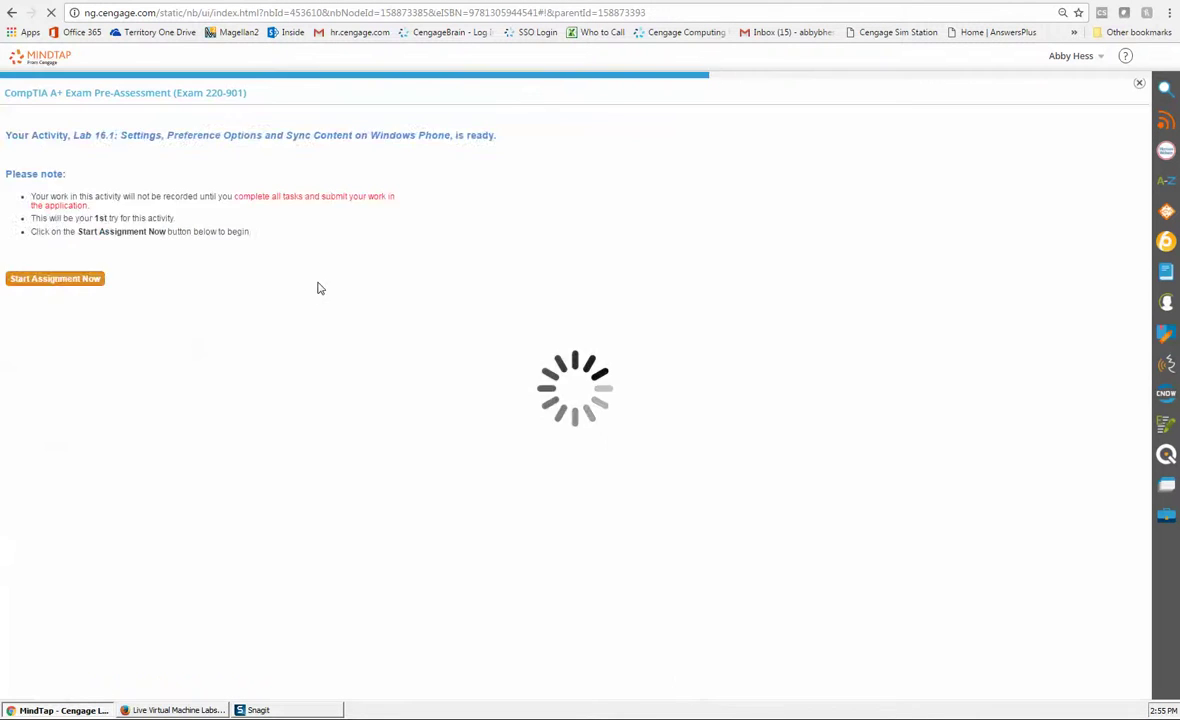
{"action": "left_click", "coordinate": [61, 286]}
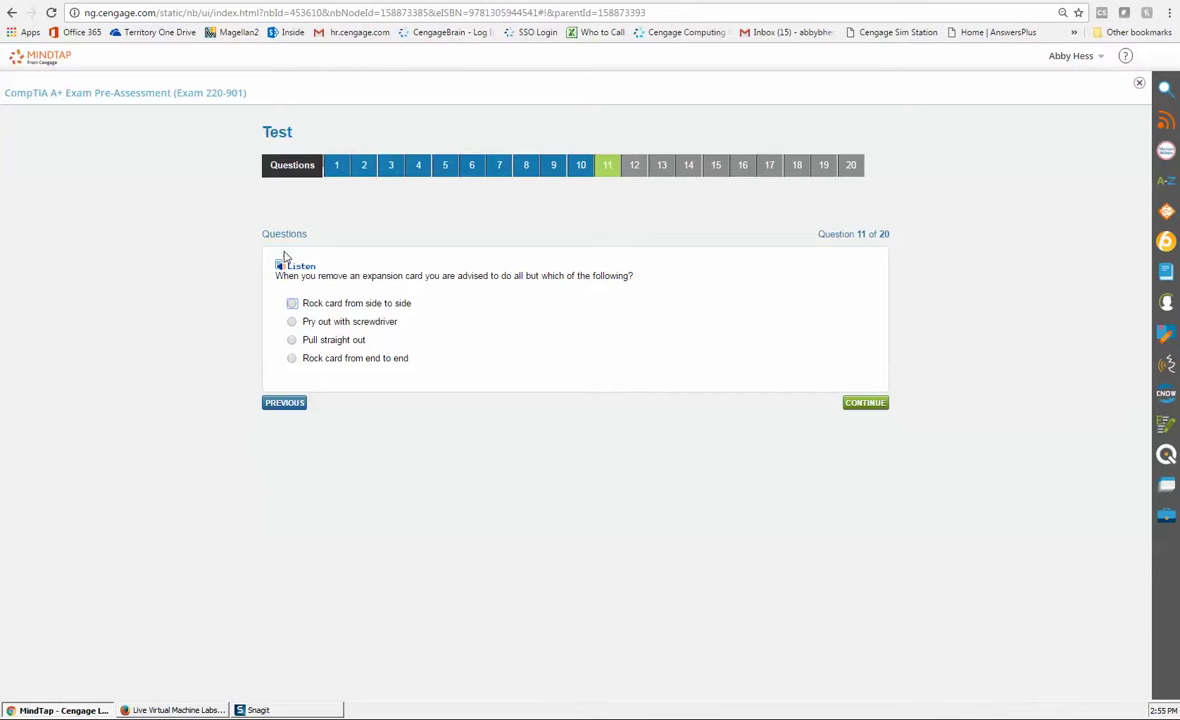
{"action": "left_click", "coordinate": [292, 304]}
{"action": "left_click", "coordinate": [866, 403]}
{"action": "left_click", "coordinate": [880, 404]}
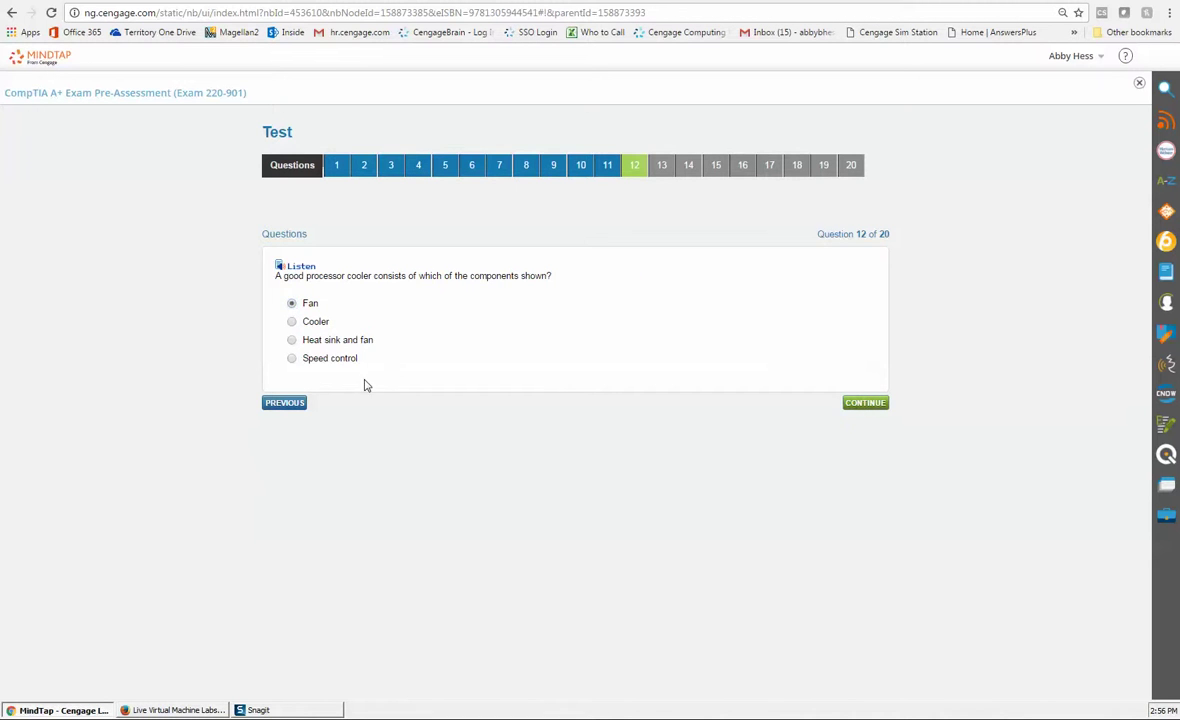
{"action": "left_click", "coordinate": [876, 412]}
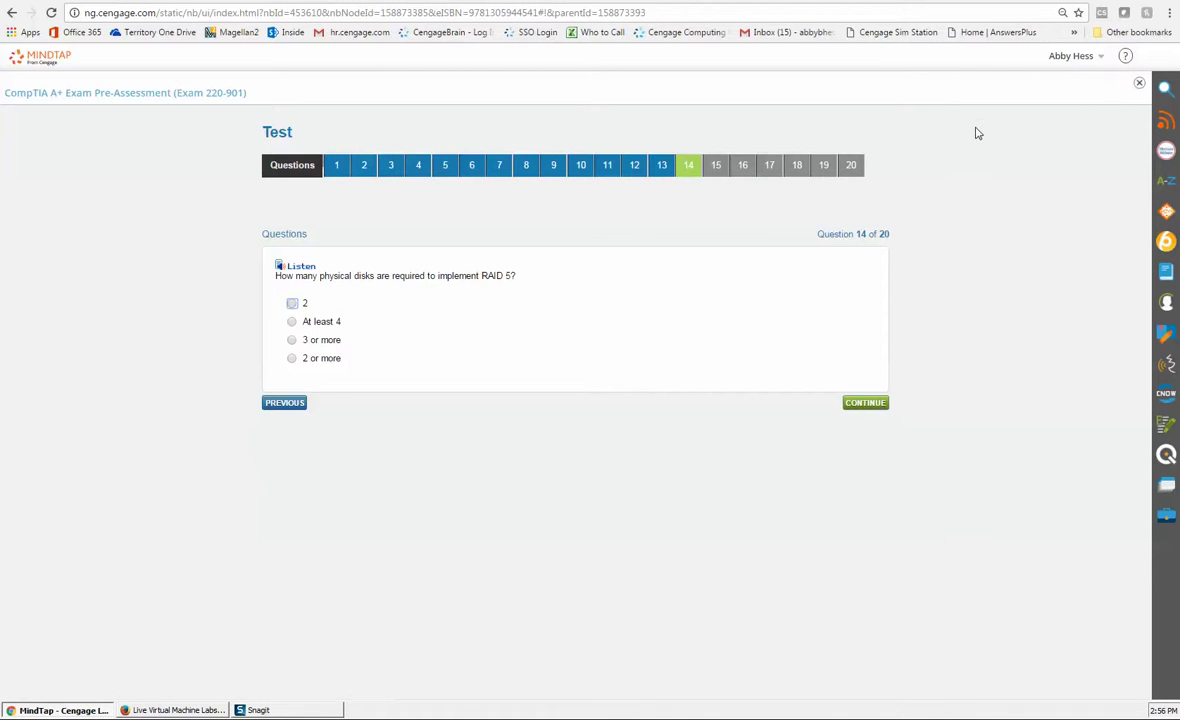
{"action": "left_click", "coordinate": [1139, 88]}
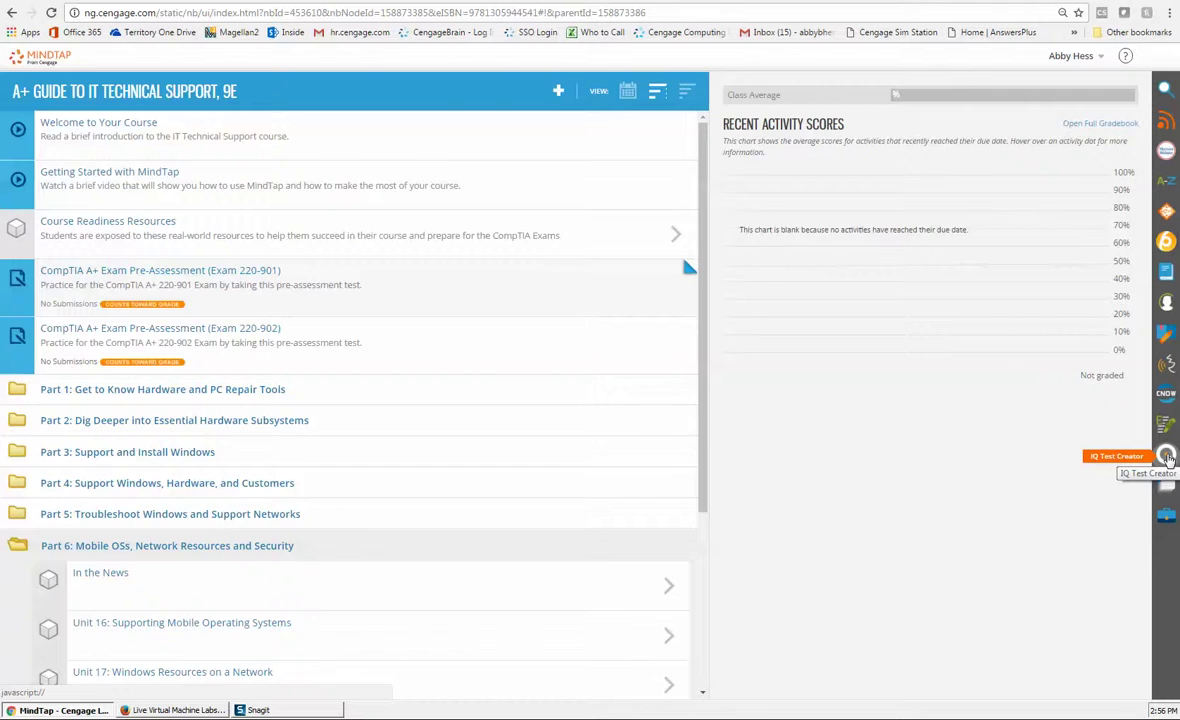
Step: Open the IQ Test Creator, check its reports and return to the list of tests
{"action": "left_click", "coordinate": [1167, 456]}
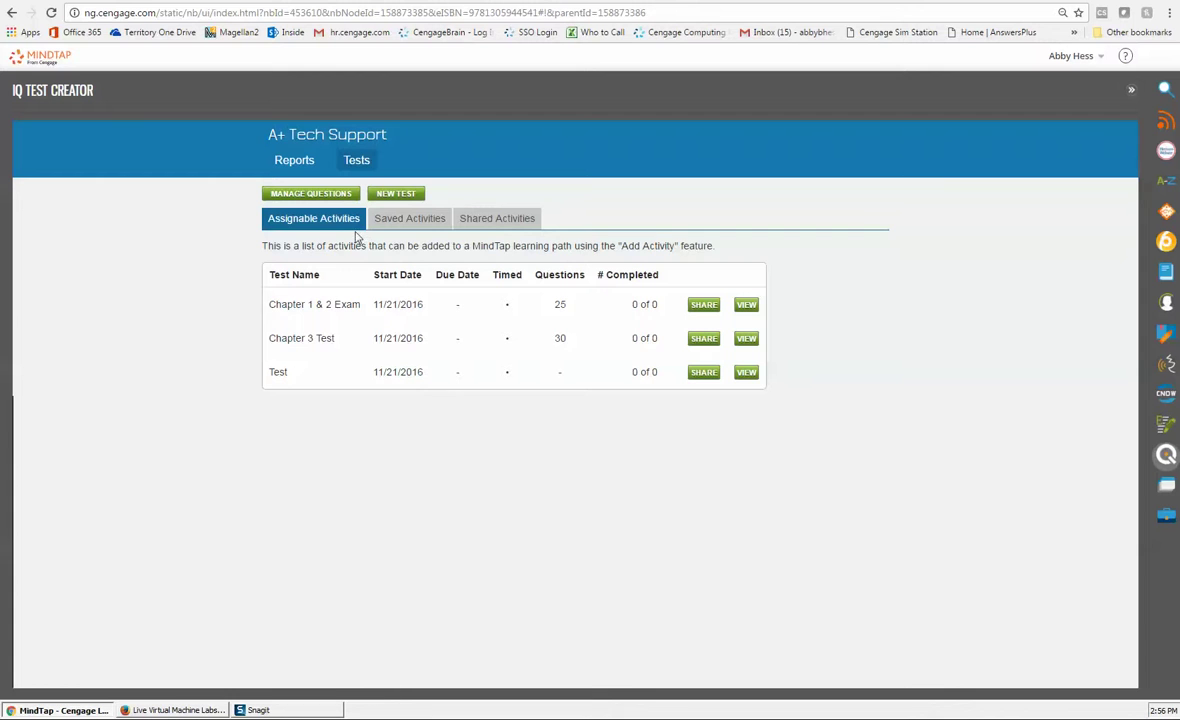
{"action": "left_click", "coordinate": [285, 161]}
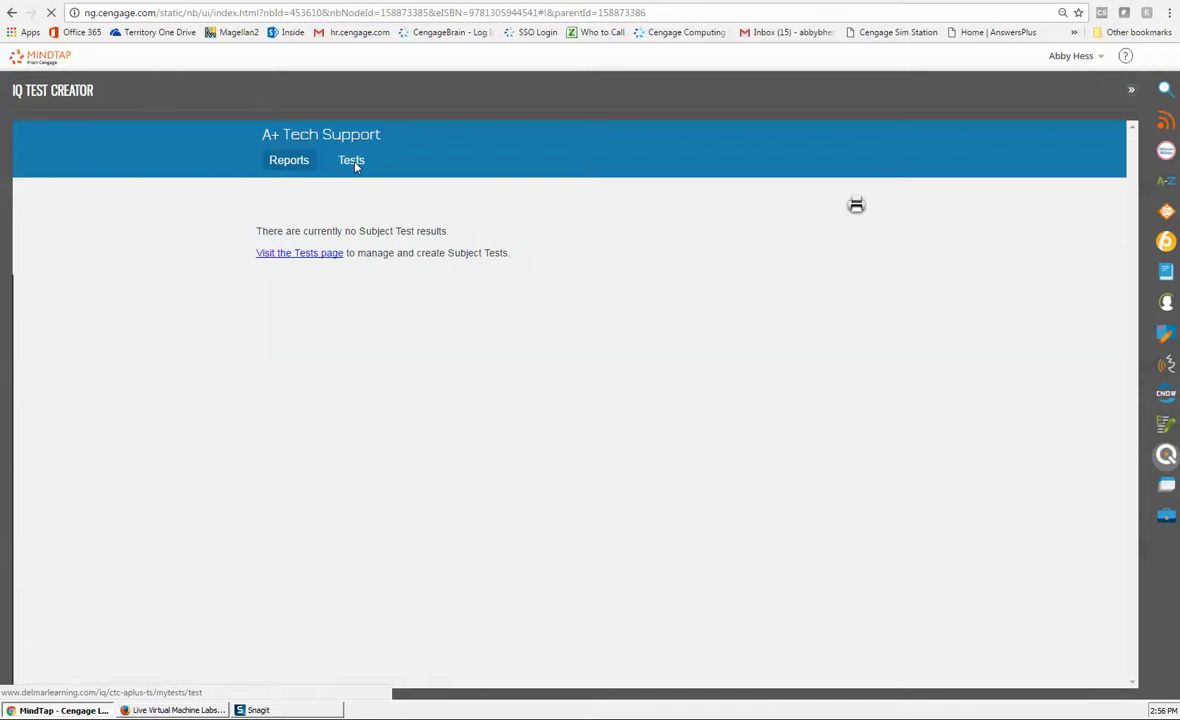
{"action": "left_click", "coordinate": [353, 163]}
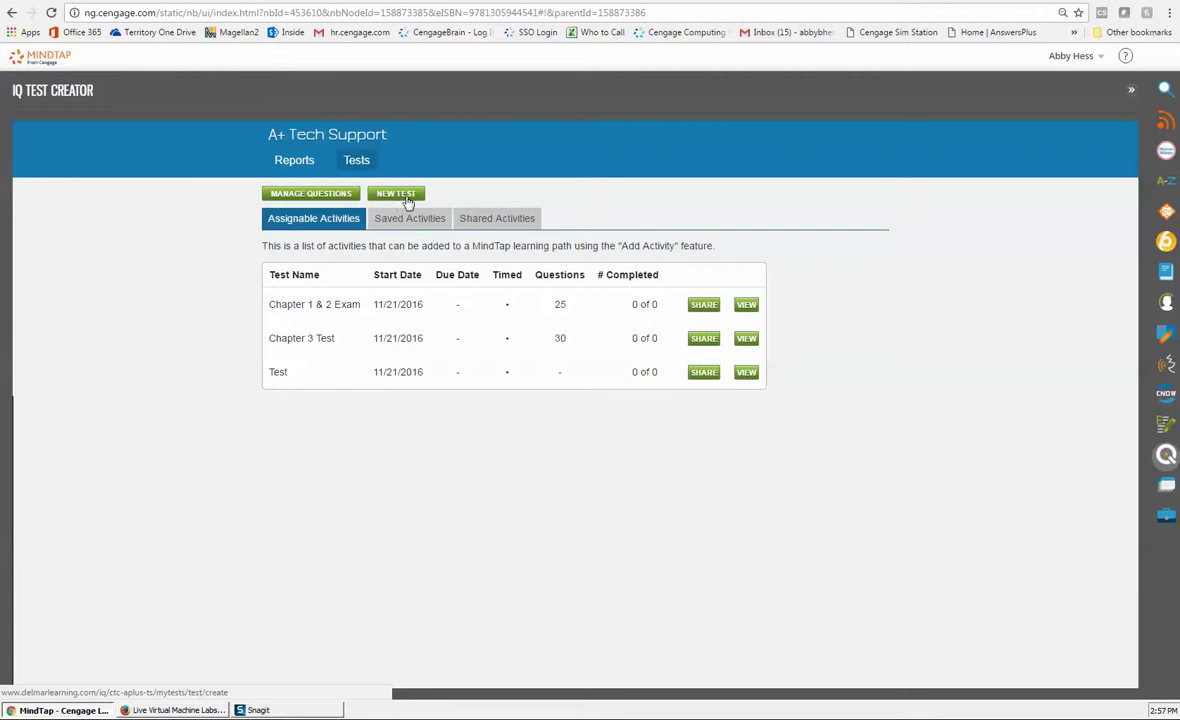
Step: Begin a new test named "Chapter 5 Test"
{"action": "left_click", "coordinate": [406, 196]}
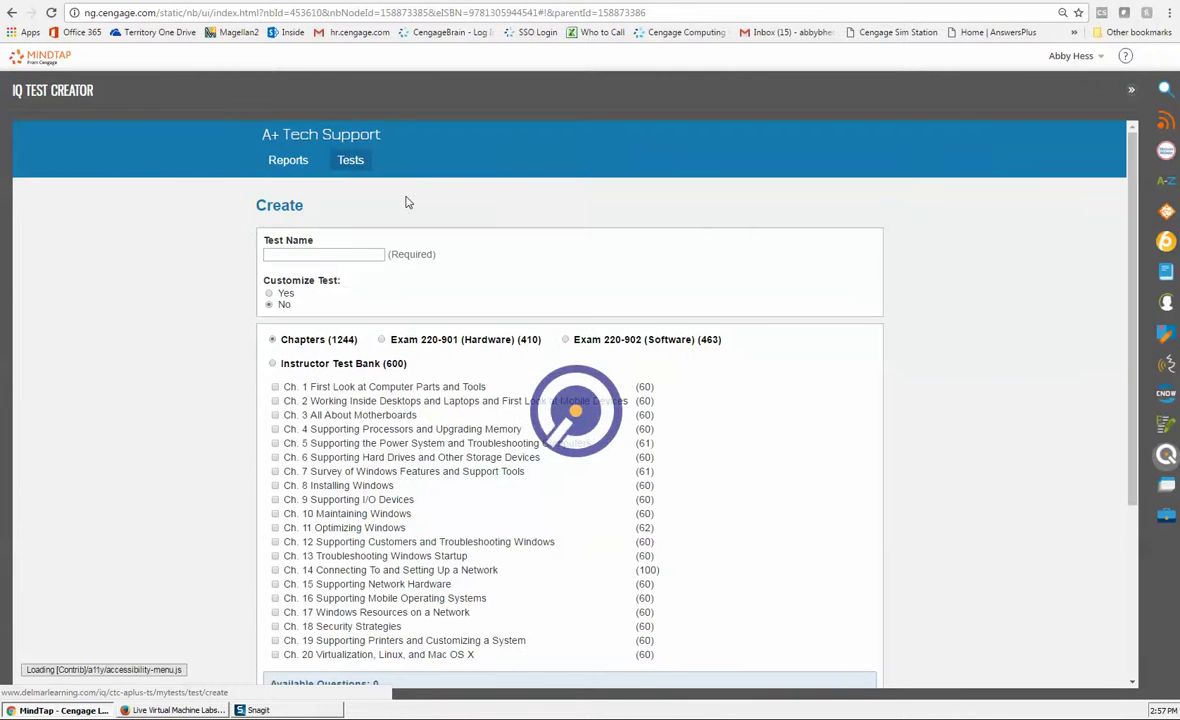
{"action": "left_click", "coordinate": [369, 258]}
{"action": "type", "text": "Chapter"}
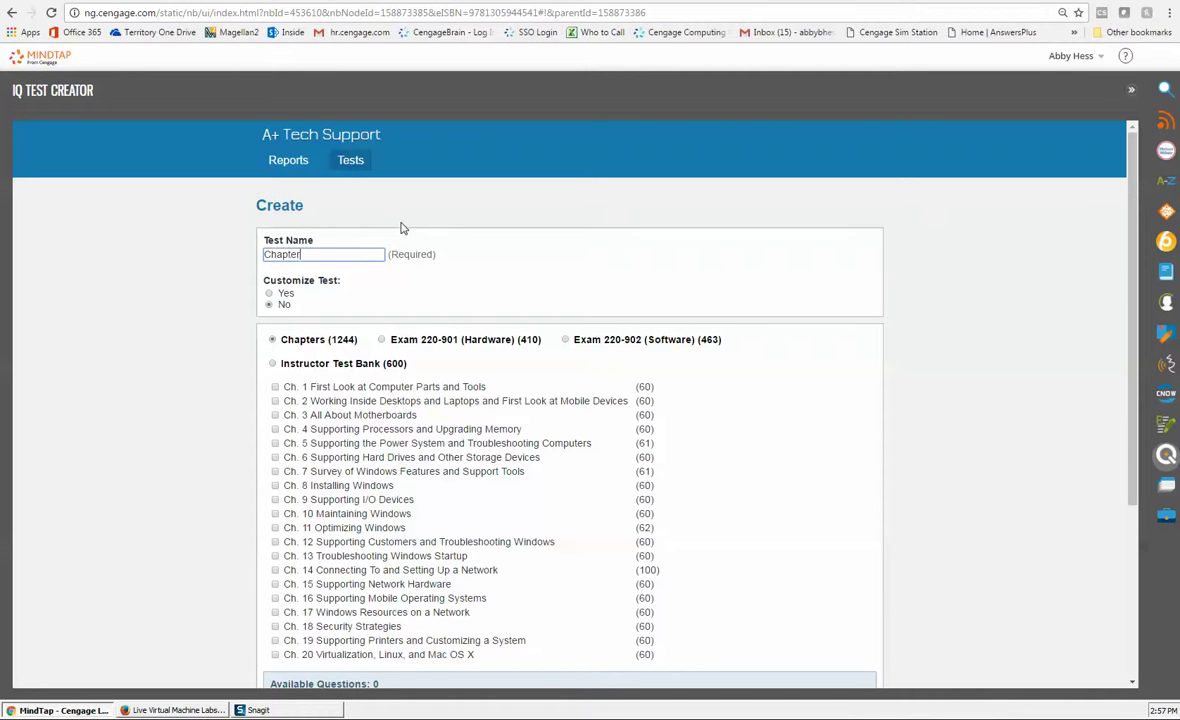
{"action": "type", "text": " 5 Test"}
Step: Select only Ch. 5 Supporting the Power System and Troubleshooting Computers as the test's question category
{"action": "scroll", "coordinate": [390, 325], "scroll_direction": "down", "scroll_amount": 2}
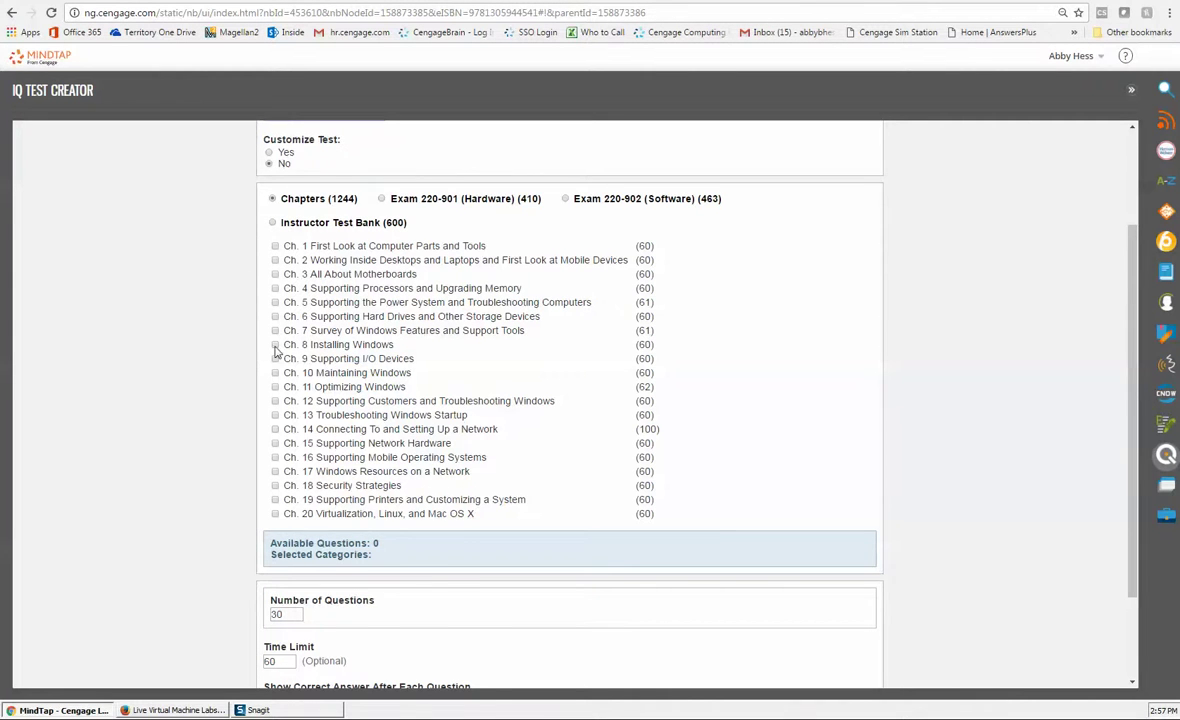
{"action": "scroll", "coordinate": [290, 330], "scroll_direction": "up", "scroll_amount": 2}
{"action": "scroll", "coordinate": [290, 429], "scroll_direction": "down", "scroll_amount": 1}
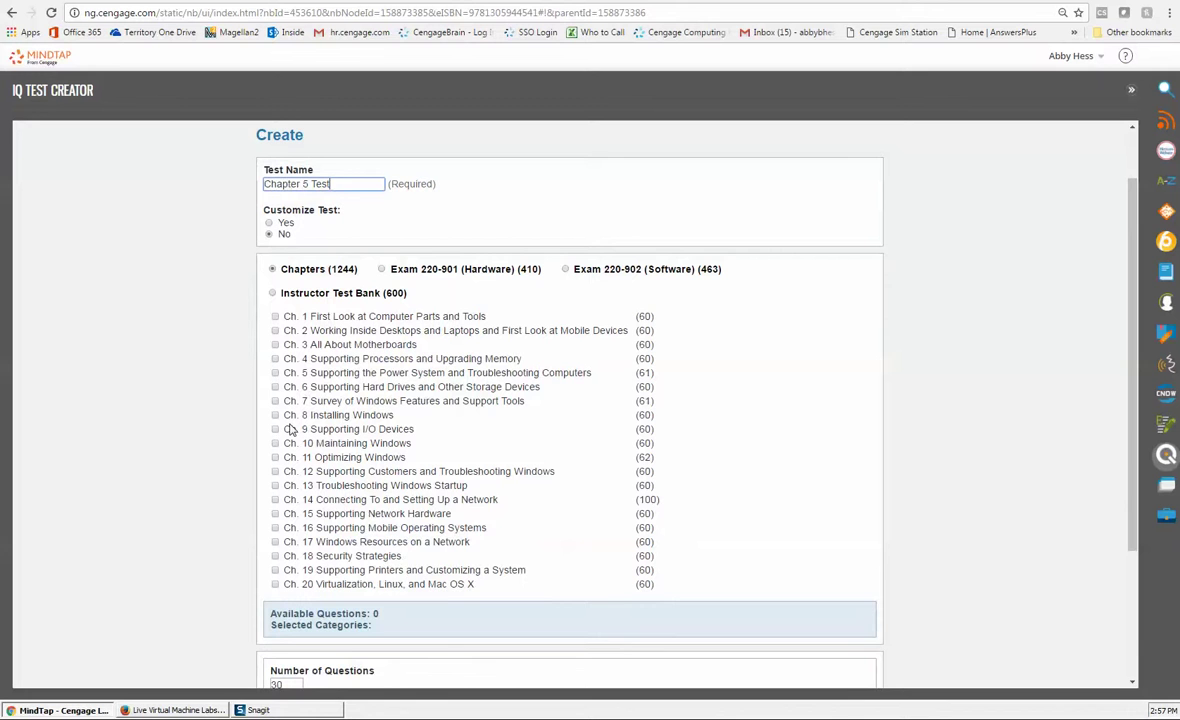
{"action": "left_click", "coordinate": [275, 372]}
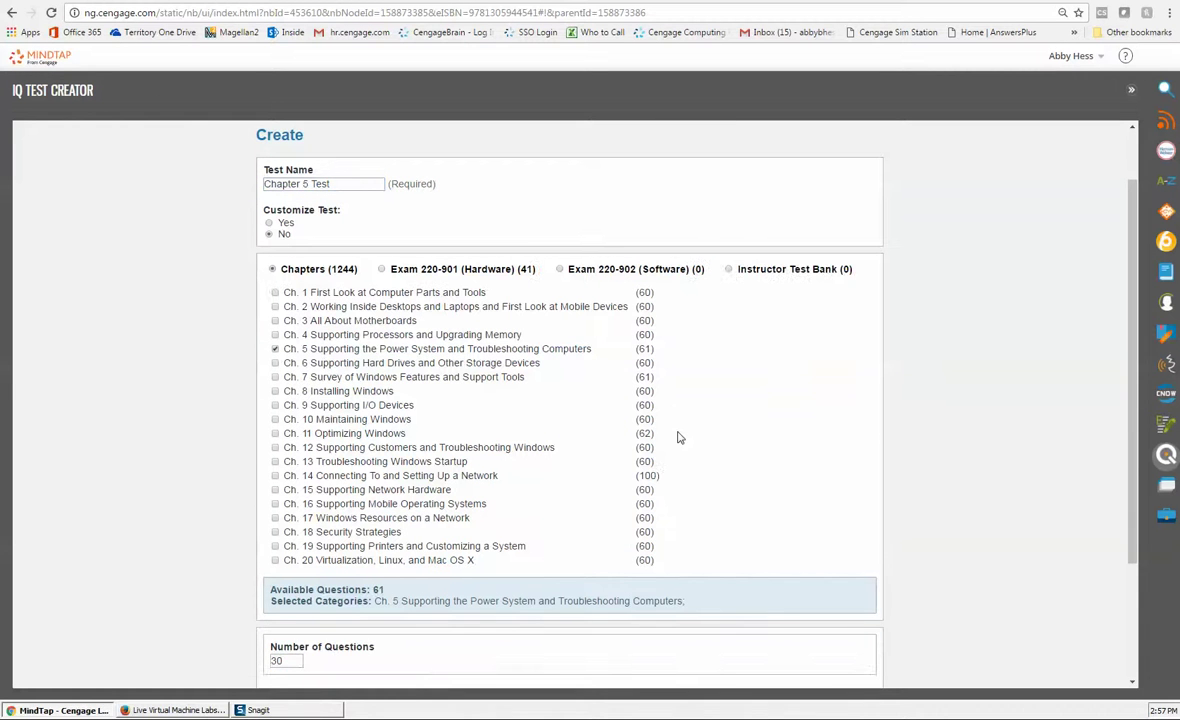
{"action": "left_click", "coordinate": [276, 362]}
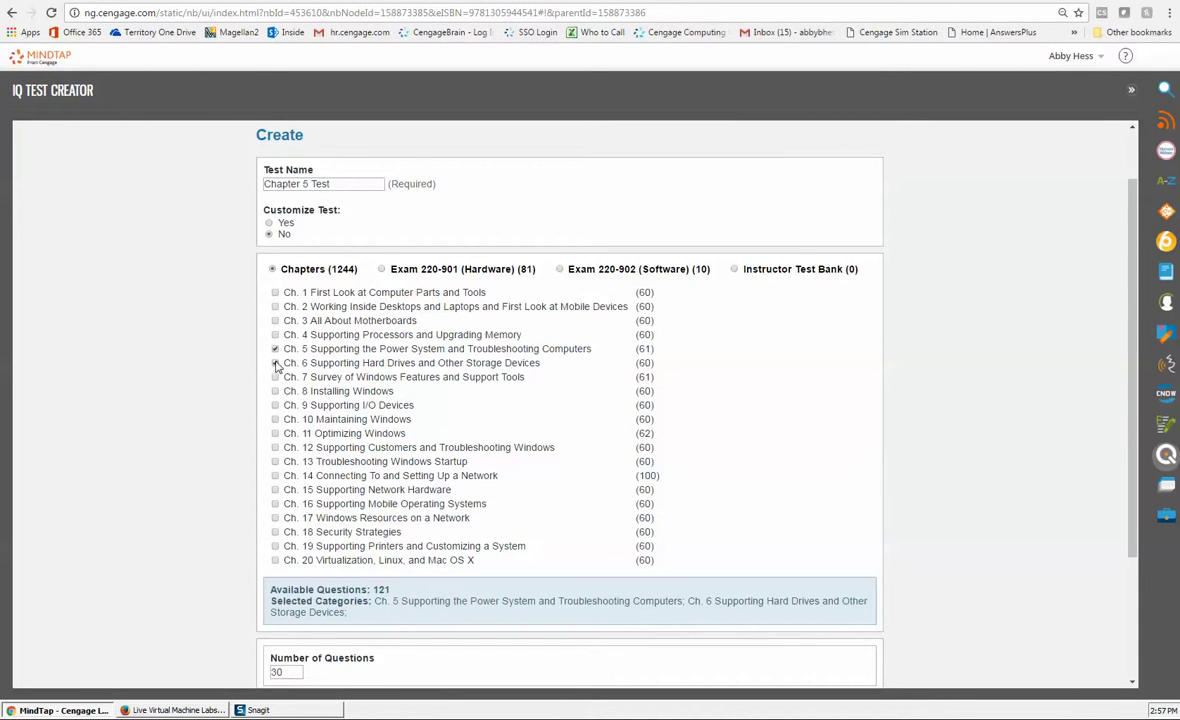
{"action": "left_click", "coordinate": [276, 362]}
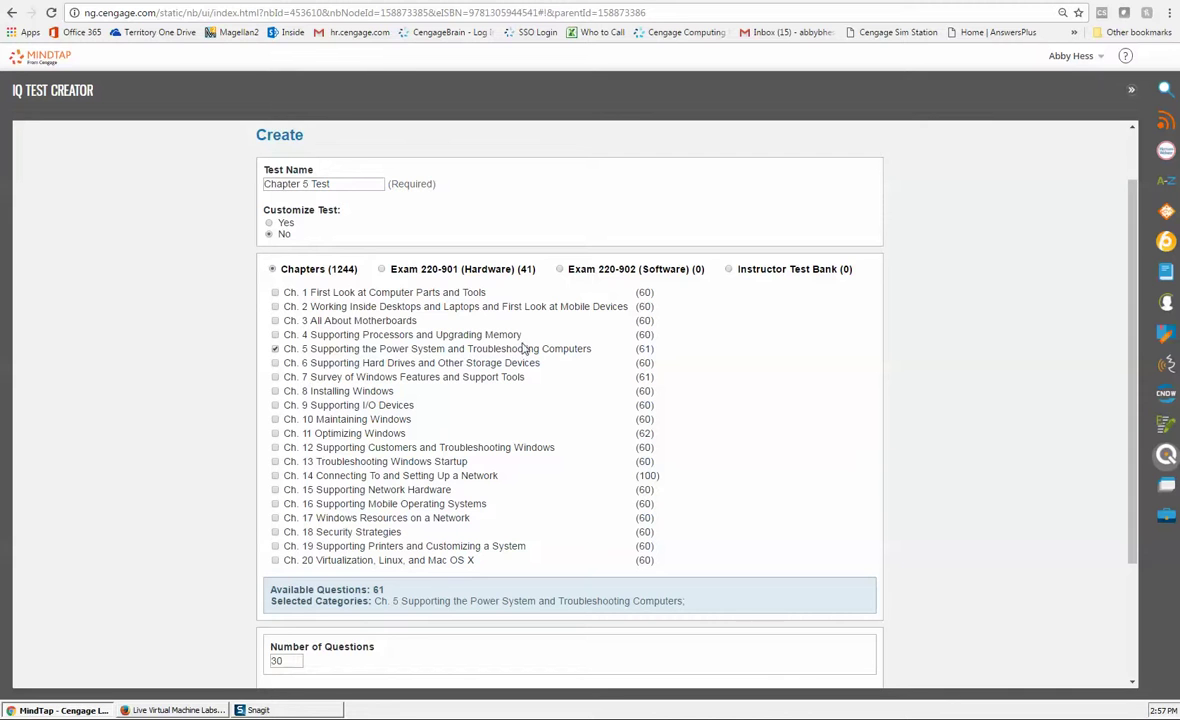
Step: Create the test with 25 questions, a time limit of 60, correct answers shown after each question, and shuffled questions and answers
{"action": "scroll", "coordinate": [480, 372], "scroll_direction": "down", "scroll_amount": 3}
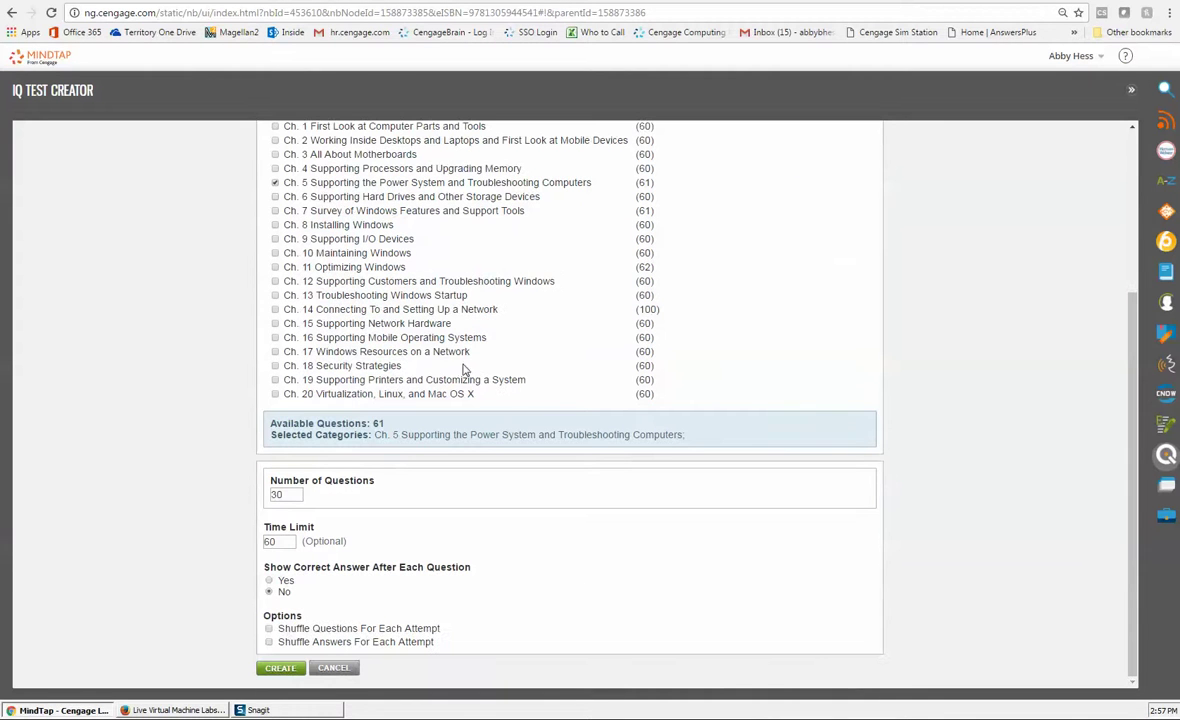
{"action": "double_click", "coordinate": [285, 496]}
{"action": "type", "text": "25"}
{"action": "double_click", "coordinate": [272, 541]}
{"action": "type", "text": "60"}
{"action": "left_click", "coordinate": [268, 580]}
{"action": "left_click", "coordinate": [268, 629]}
{"action": "left_click", "coordinate": [268, 642]}
{"action": "left_click", "coordinate": [281, 667]}
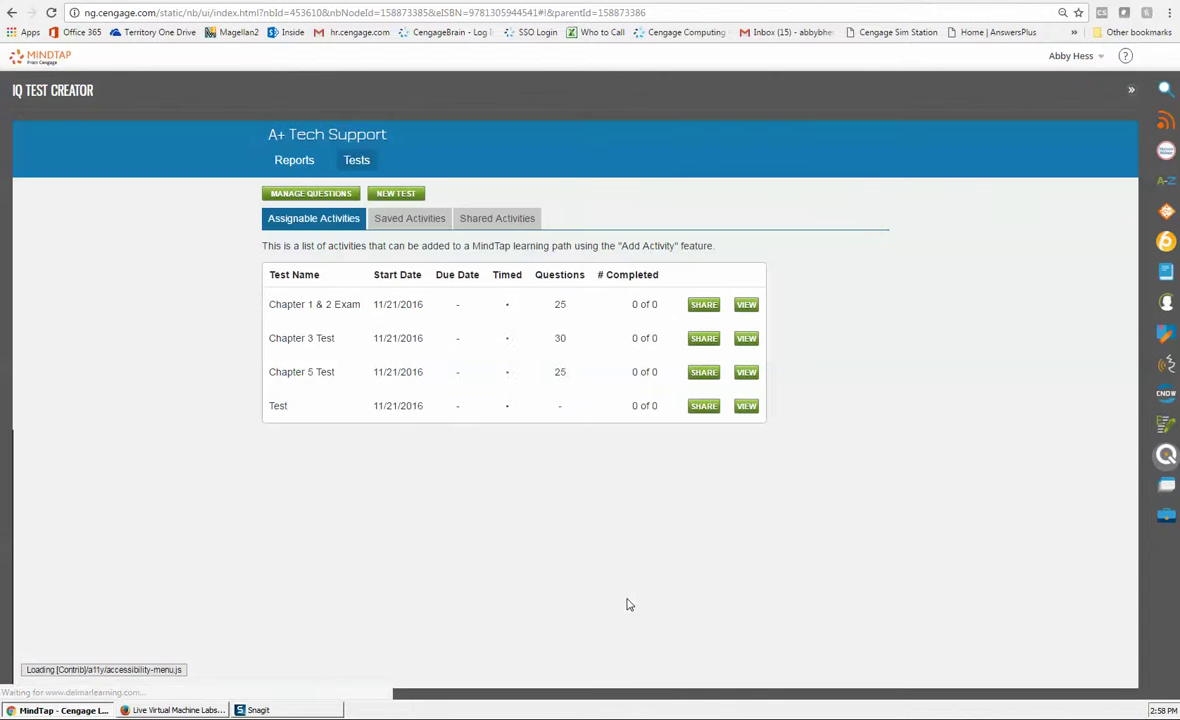
Step: Return to the course outline and open Unit 7: Survey of Windows Features and Support Tools within Part 3
{"action": "left_click", "coordinate": [1131, 90]}
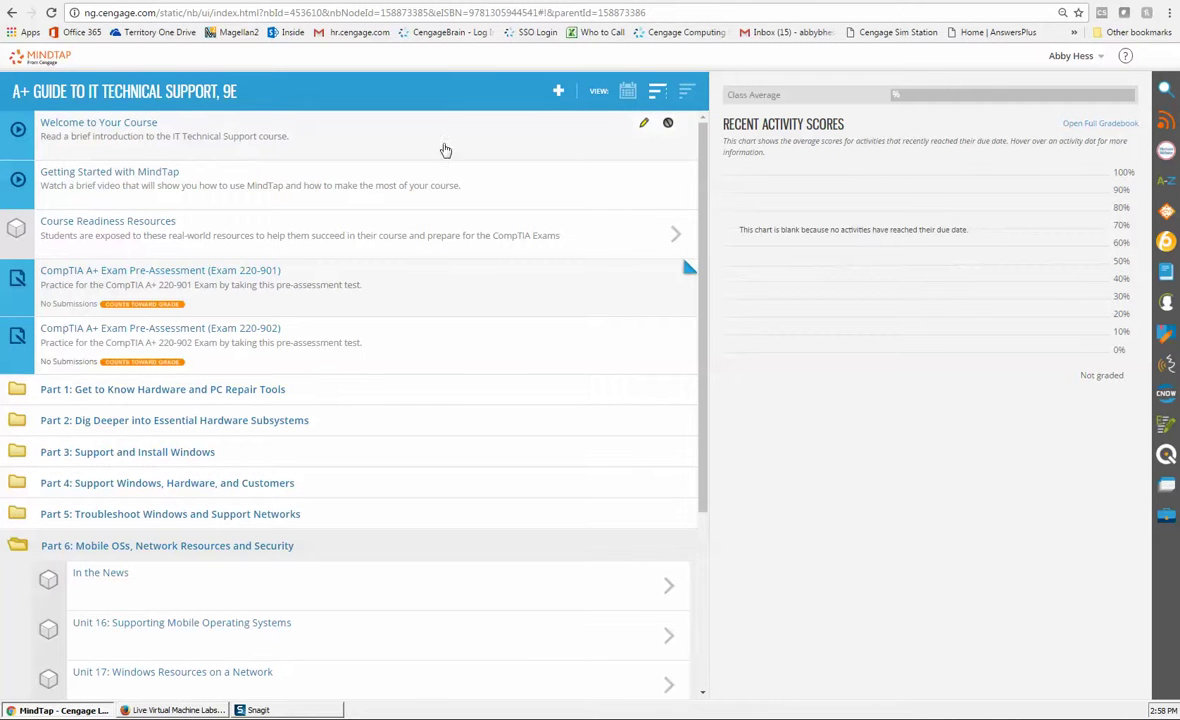
{"action": "scroll", "coordinate": [308, 358], "scroll_direction": "down", "scroll_amount": 2}
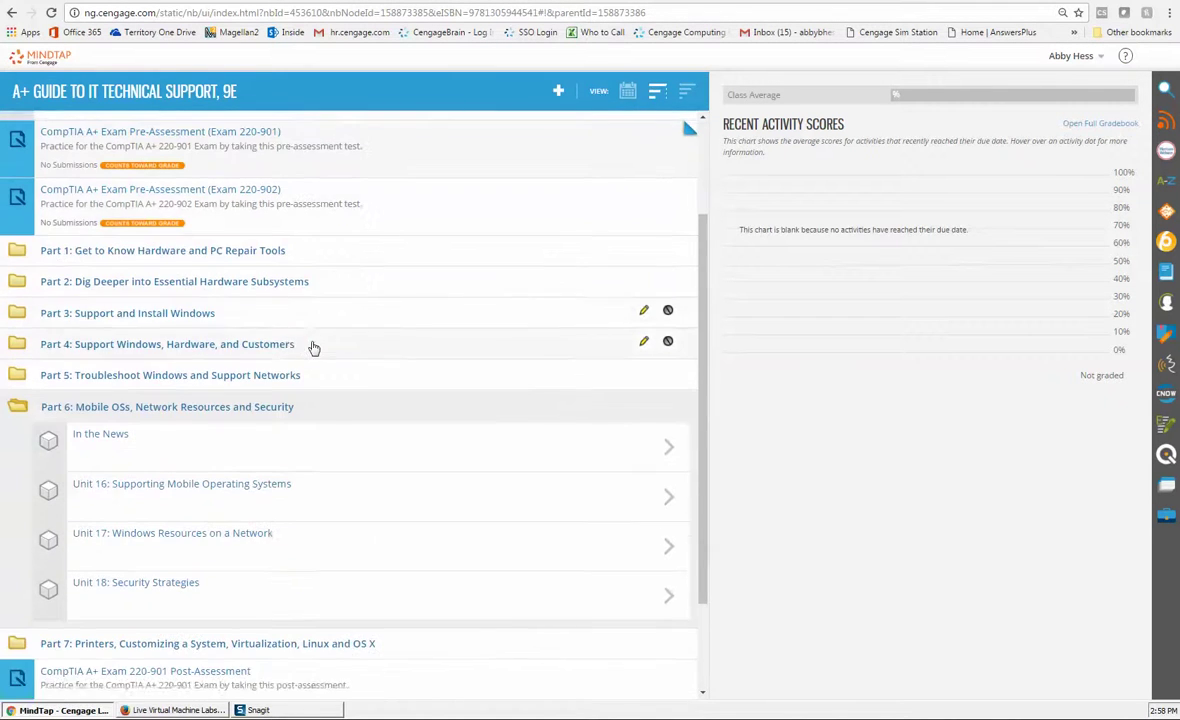
{"action": "left_click", "coordinate": [105, 313]}
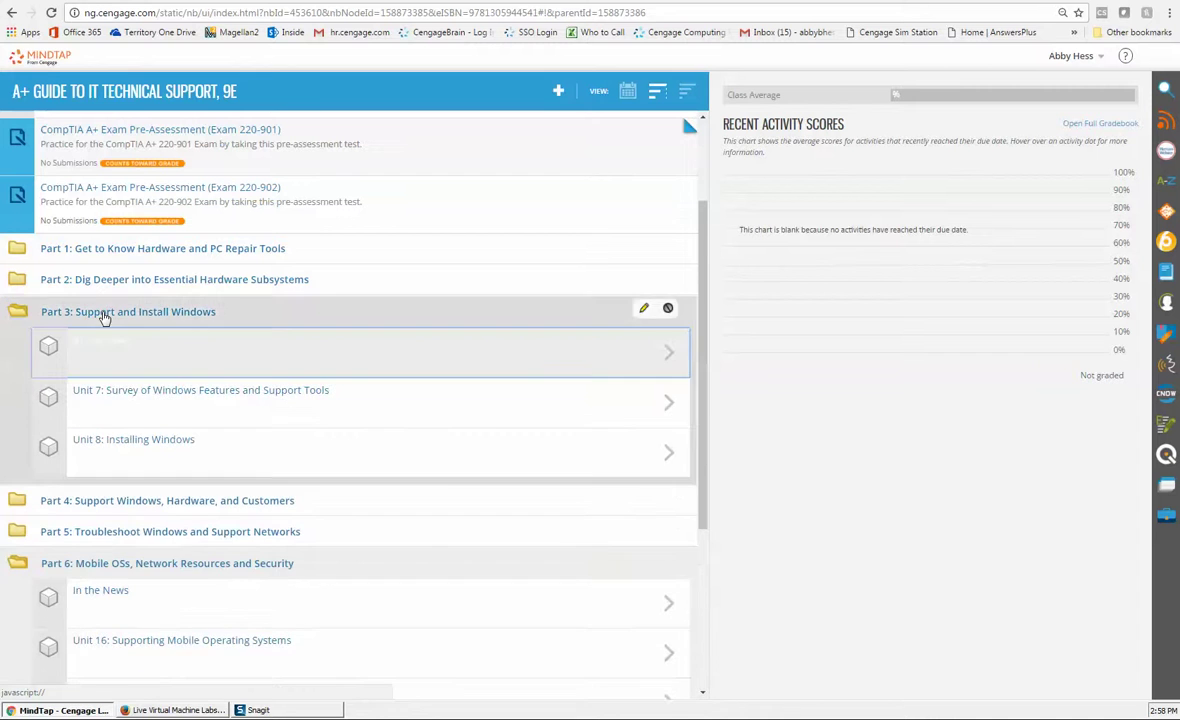
{"action": "left_click", "coordinate": [161, 412]}
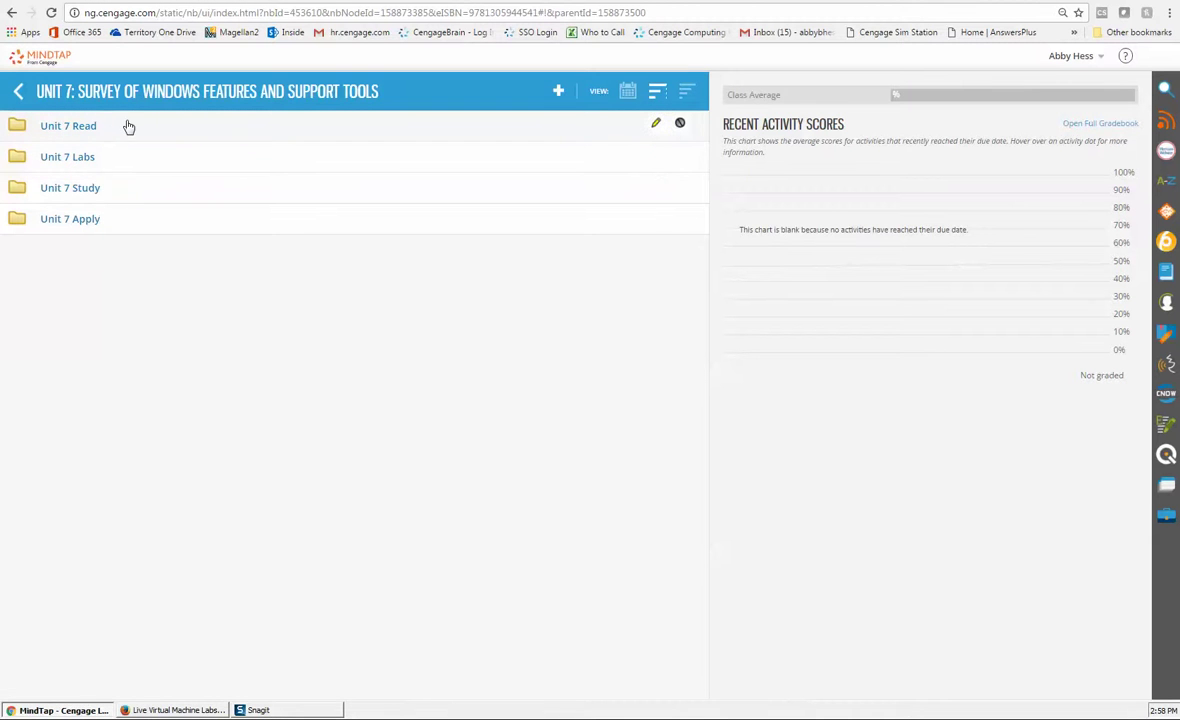
Step: Look through the contents of the Unit 7 Read, Study and Apply folders
{"action": "left_click", "coordinate": [90, 125]}
{"action": "left_click", "coordinate": [90, 125]}
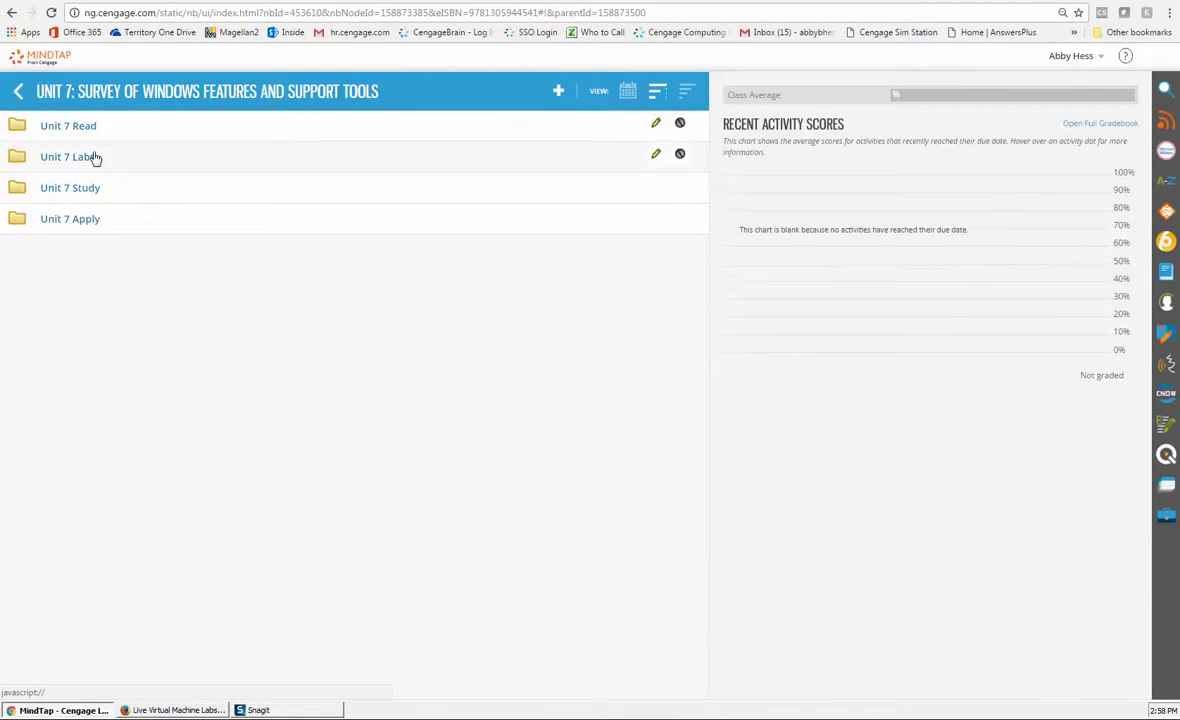
{"action": "left_click", "coordinate": [90, 187]}
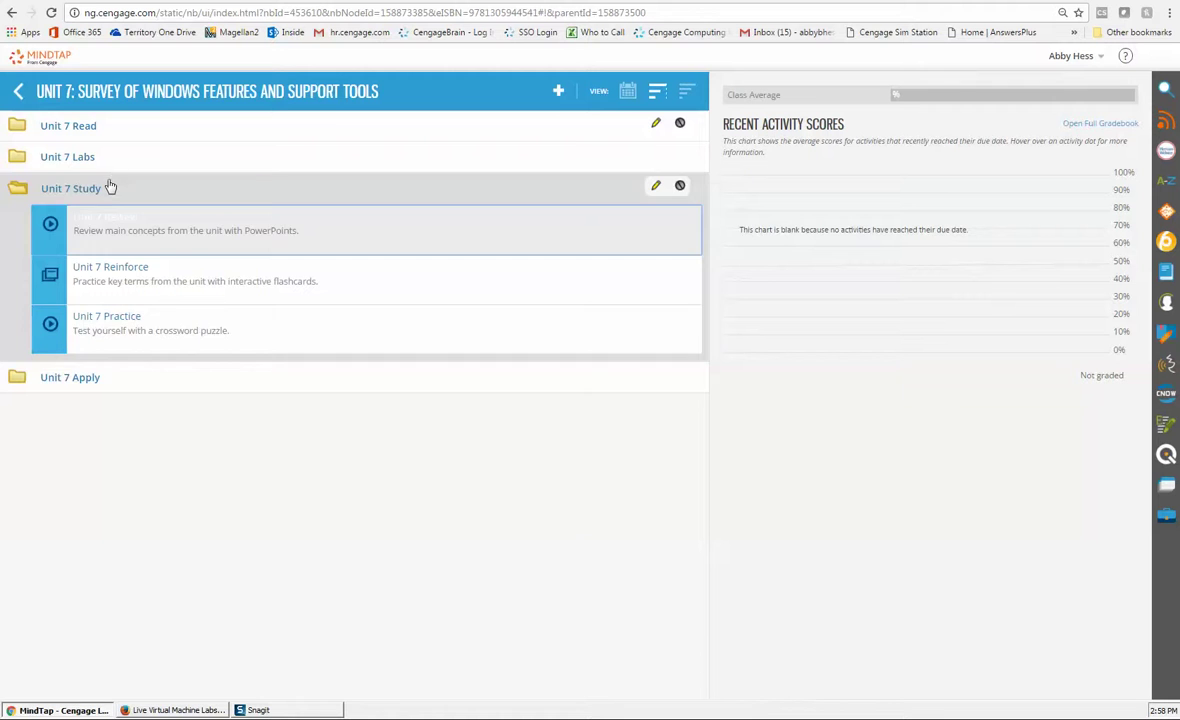
{"action": "left_click", "coordinate": [111, 187]}
{"action": "left_click", "coordinate": [90, 220]}
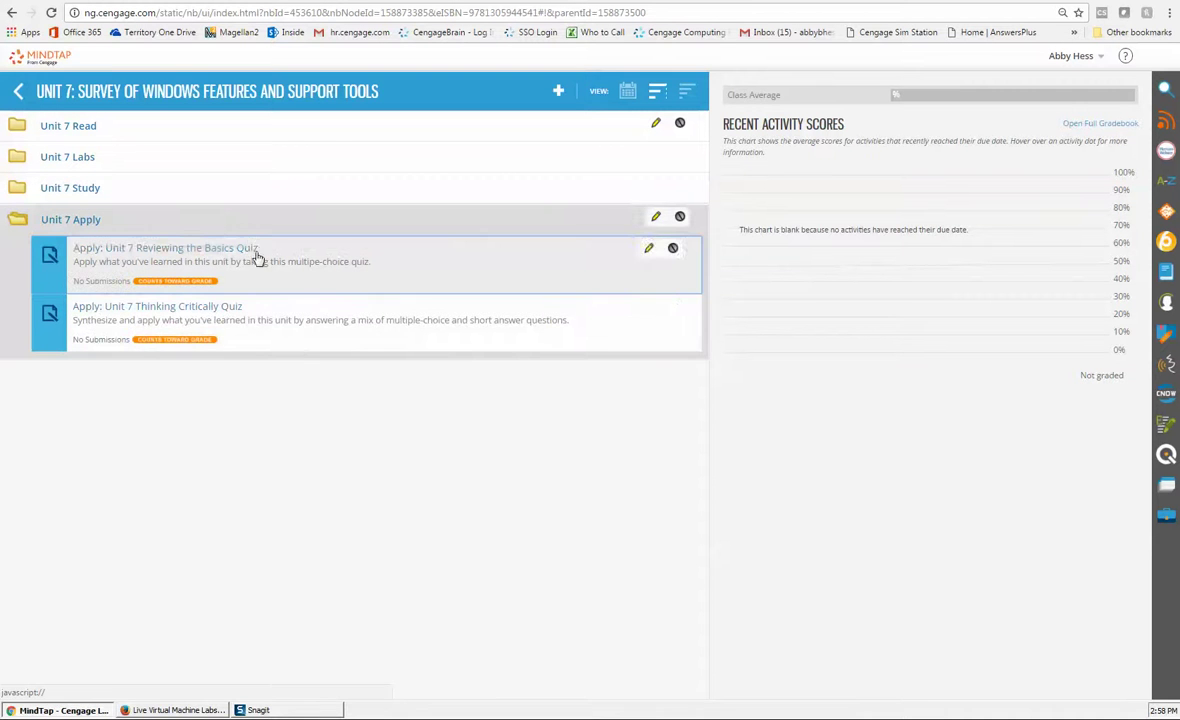
{"action": "left_click", "coordinate": [79, 222]}
Step: Start the Lab 7.3: Configure the Power Options on a Laptop assignment from Unit 7 Labs and reposition its window
{"action": "left_click", "coordinate": [71, 156]}
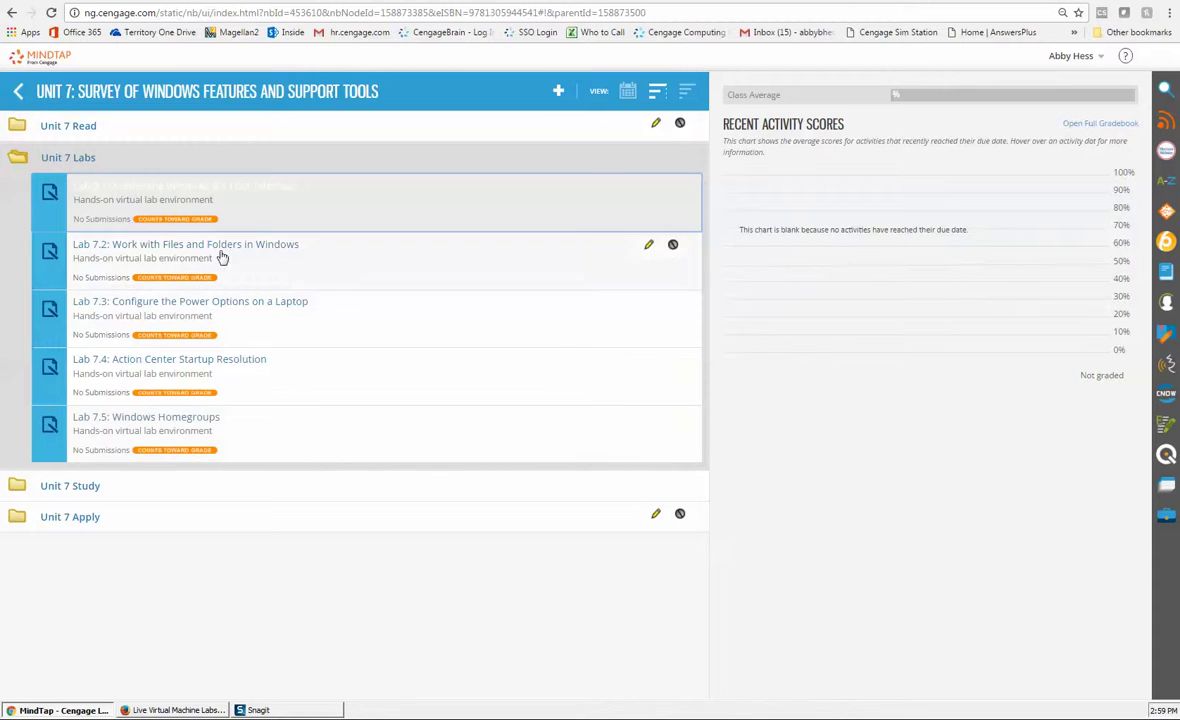
{"action": "left_click", "coordinate": [244, 320]}
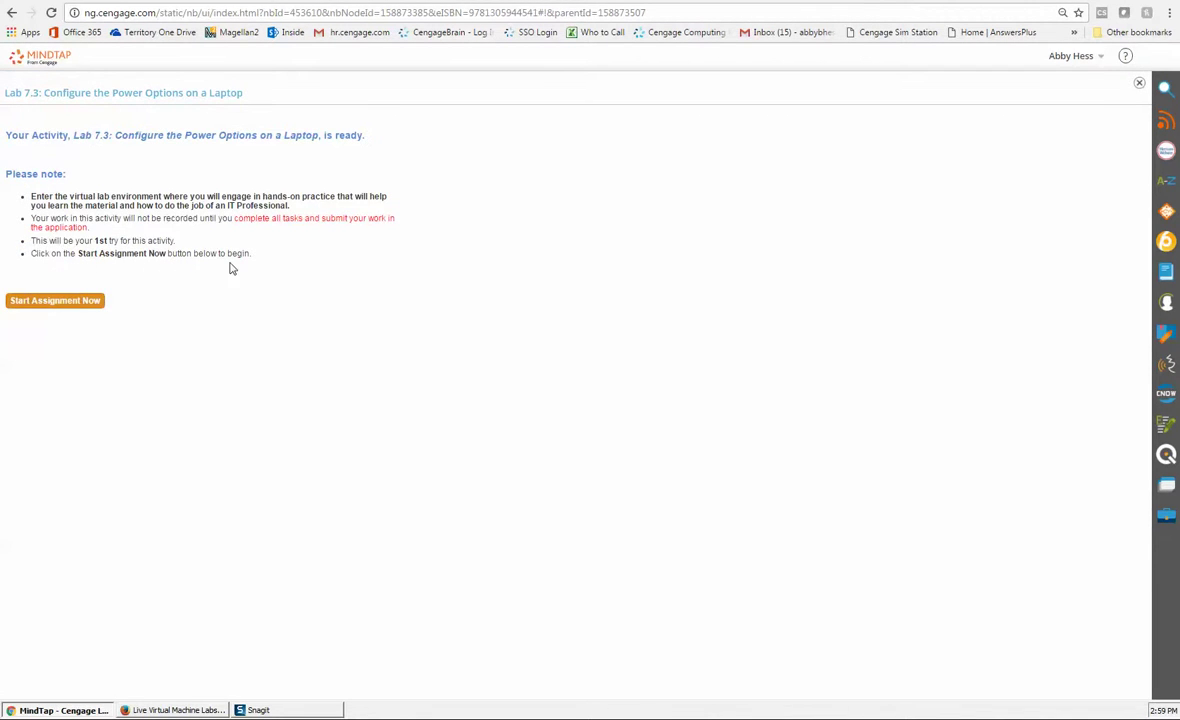
{"action": "left_click_drag", "start_coordinate": [177, 241], "coordinate": [33, 243]}
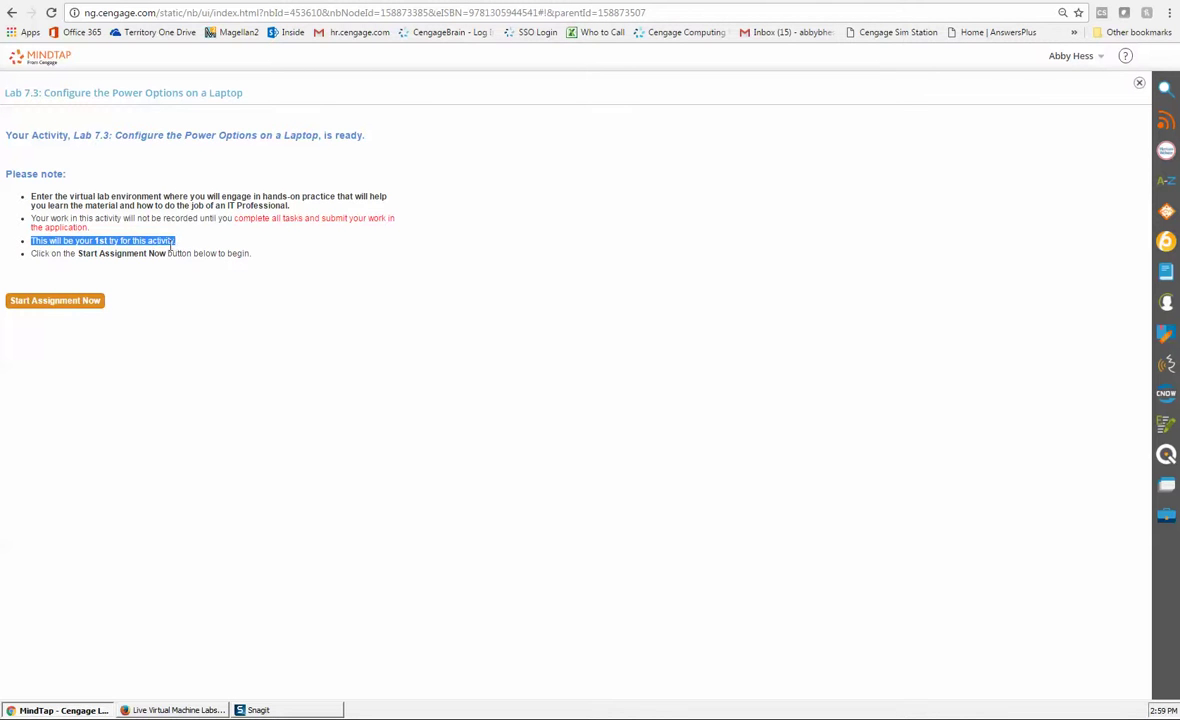
{"action": "left_click", "coordinate": [190, 255]}
{"action": "left_click", "coordinate": [66, 302]}
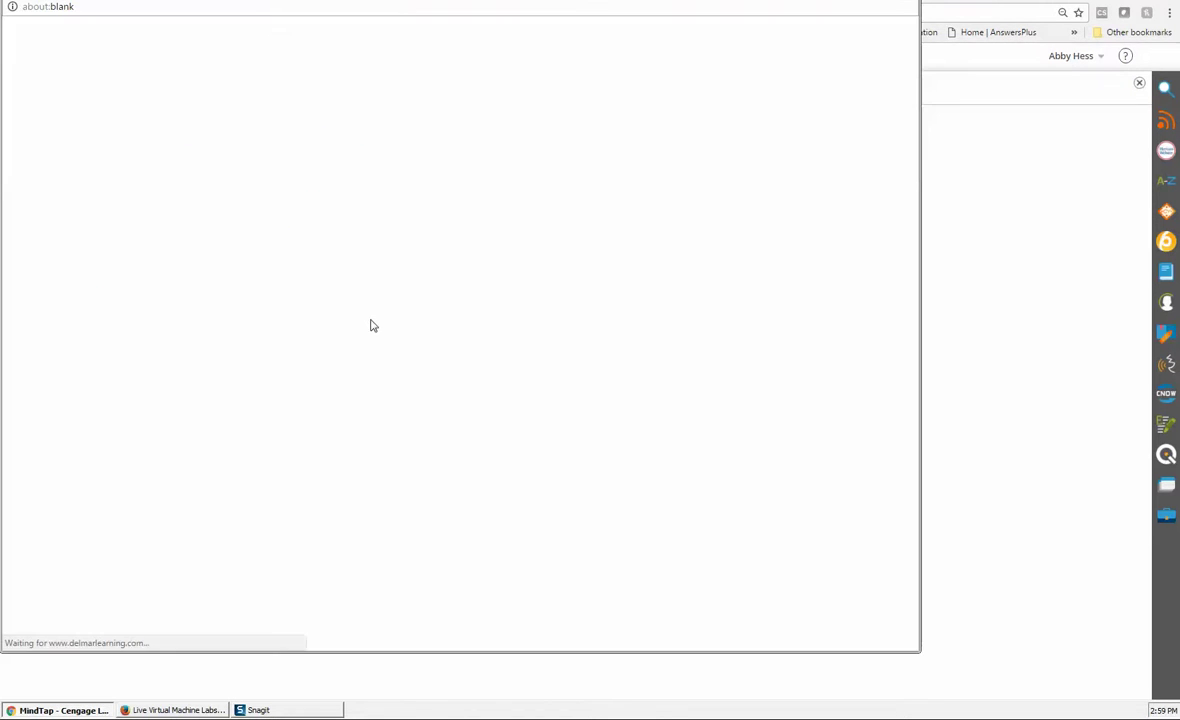
{"action": "left_click_drag", "start_coordinate": [590, 1], "coordinate": [655, 20]}
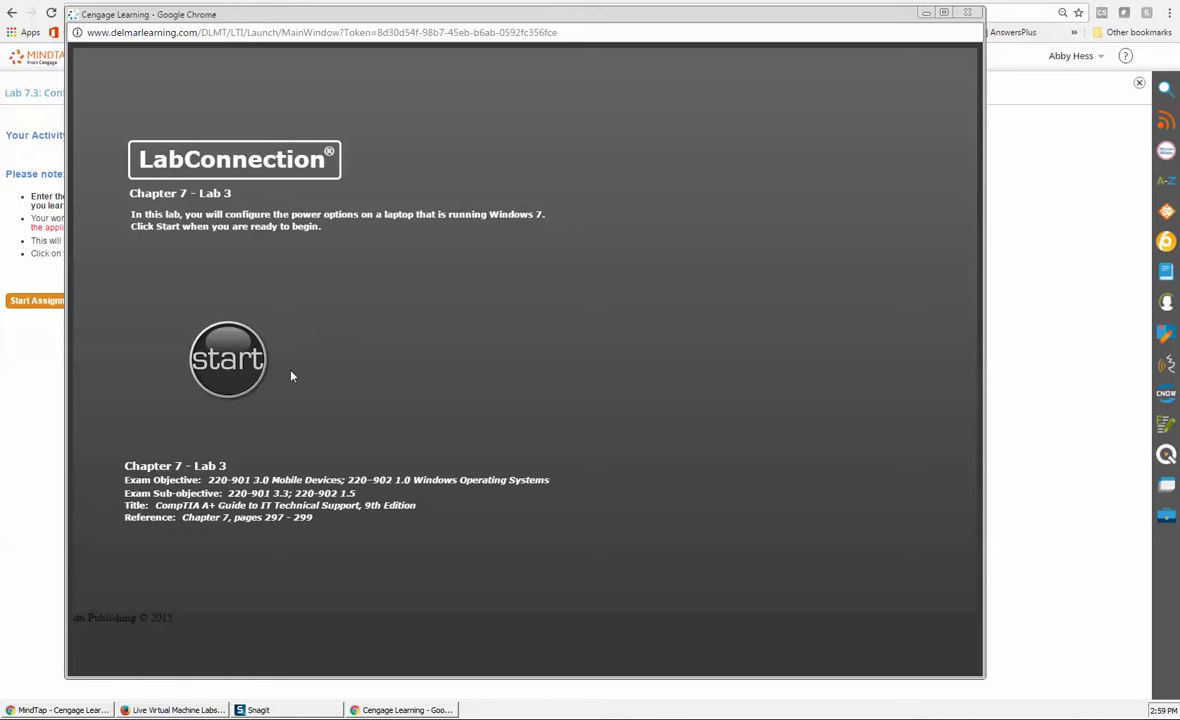
Step: Begin the Chapter 7 - Lab 3 simulation, view the Show Me demonstration video and close it
{"action": "left_click", "coordinate": [229, 367]}
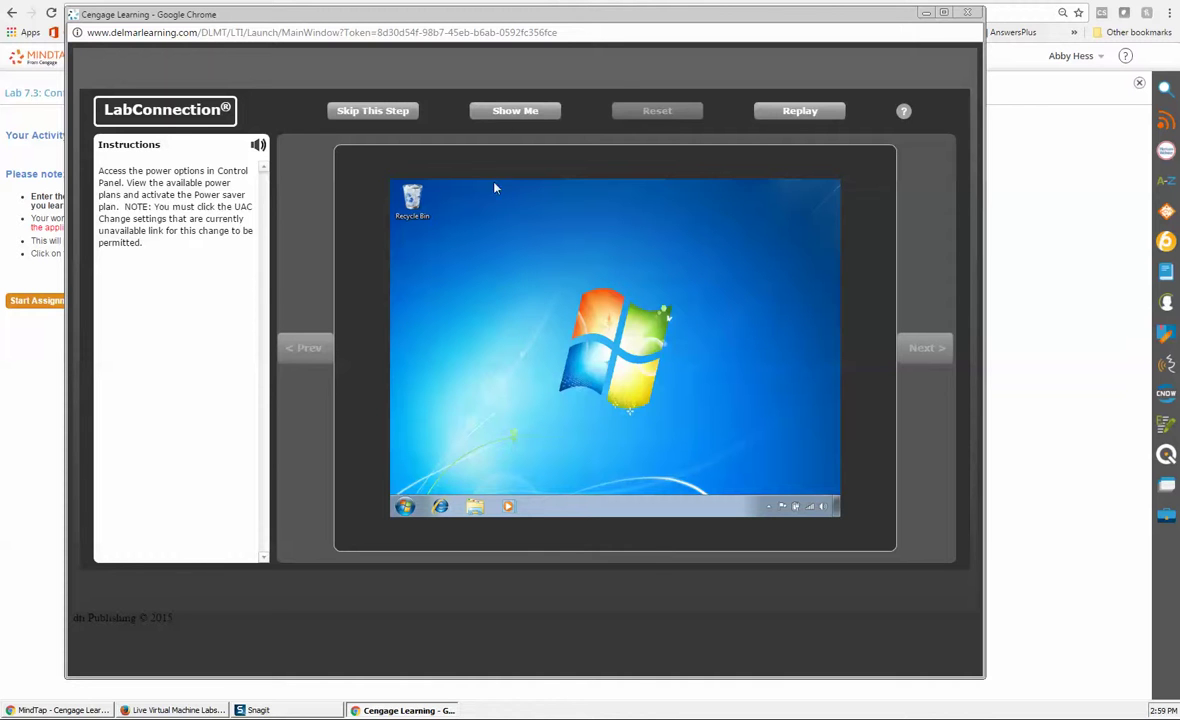
{"action": "left_click", "coordinate": [527, 112]}
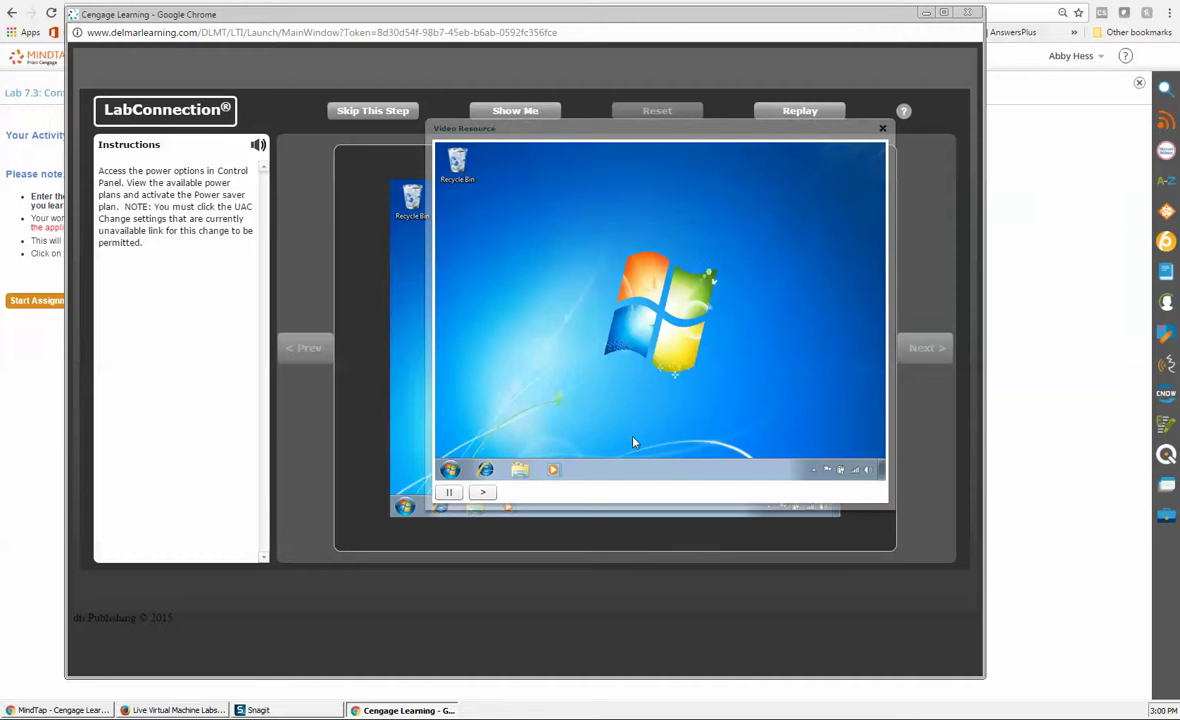
{"action": "left_click", "coordinate": [882, 130]}
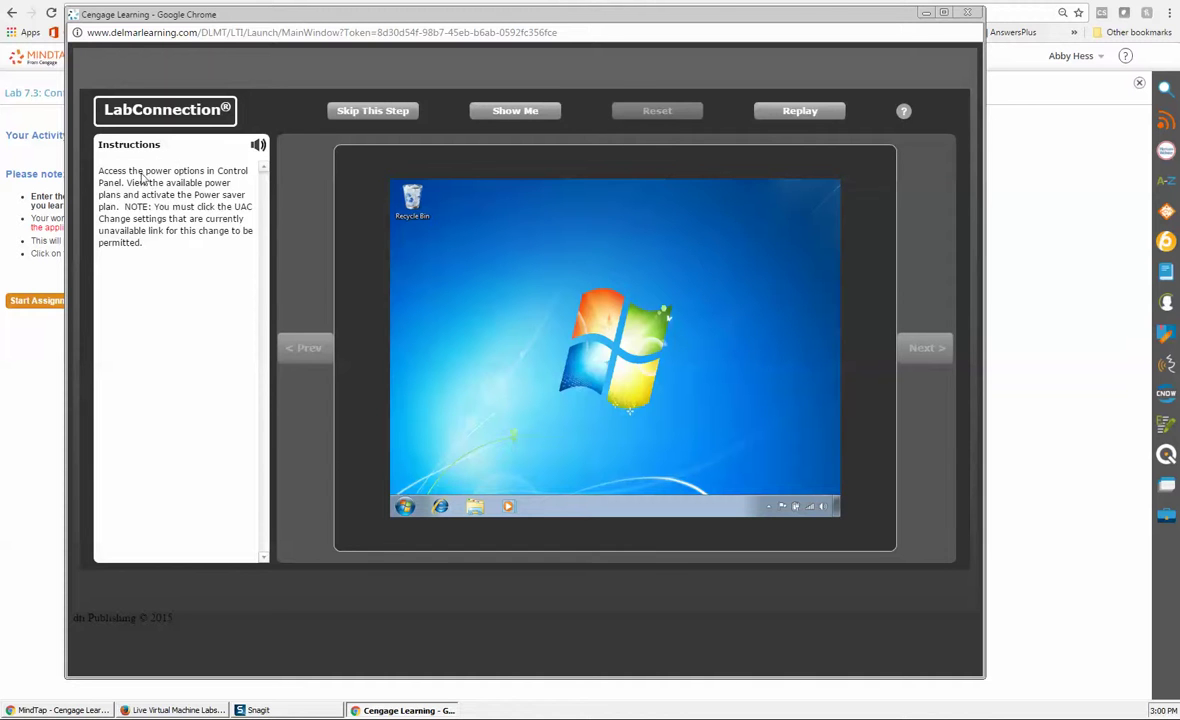
Step: In the simulated Windows 7 desktop, open Control Panel's System and Security category and try to open Action Center
{"action": "left_click", "coordinate": [405, 507]}
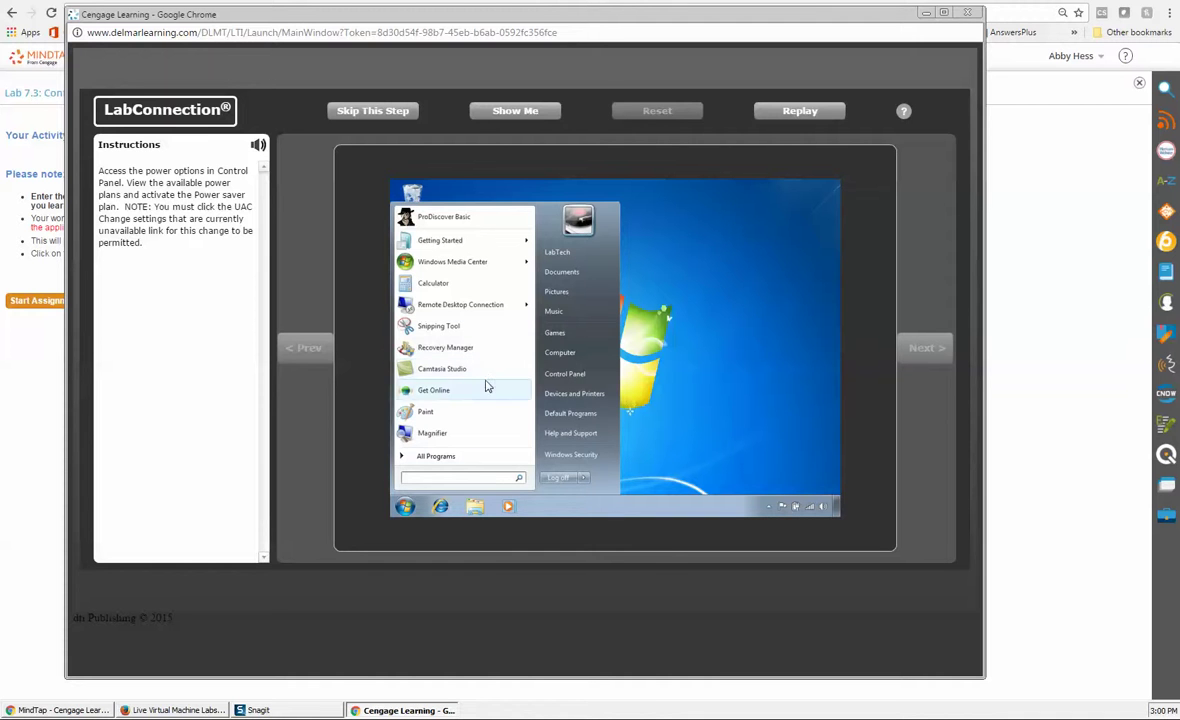
{"action": "left_click", "coordinate": [566, 373]}
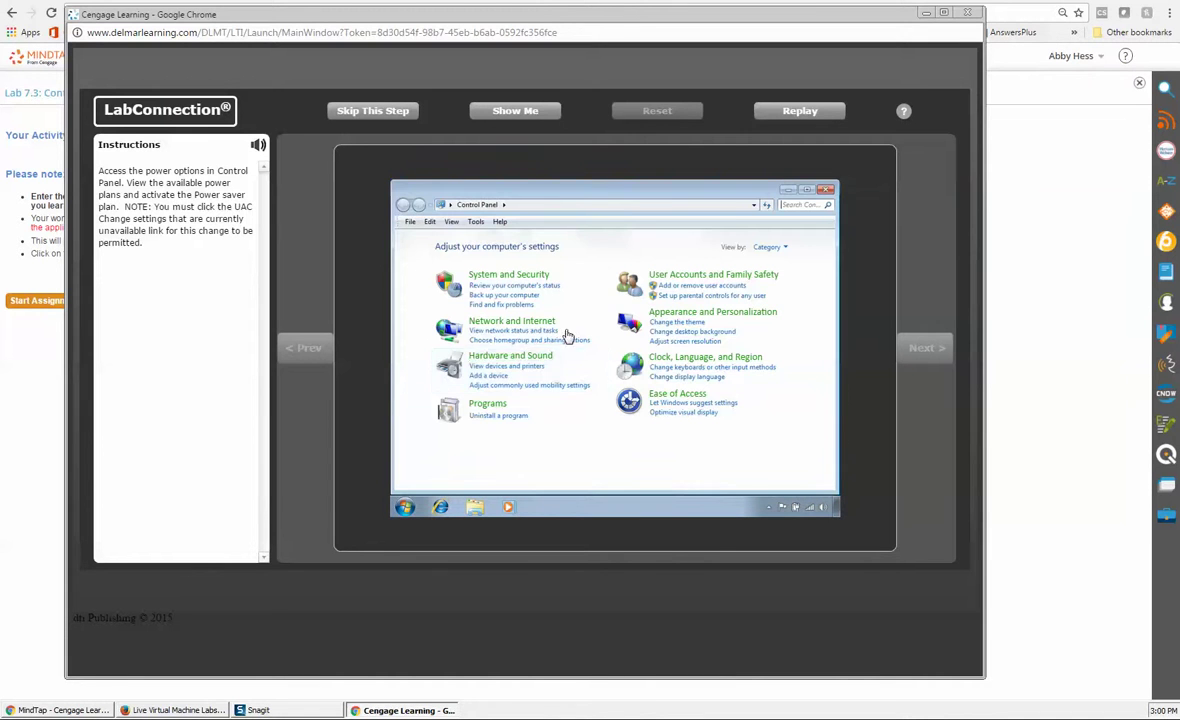
{"action": "left_click", "coordinate": [511, 276]}
{"action": "left_click", "coordinate": [579, 249]}
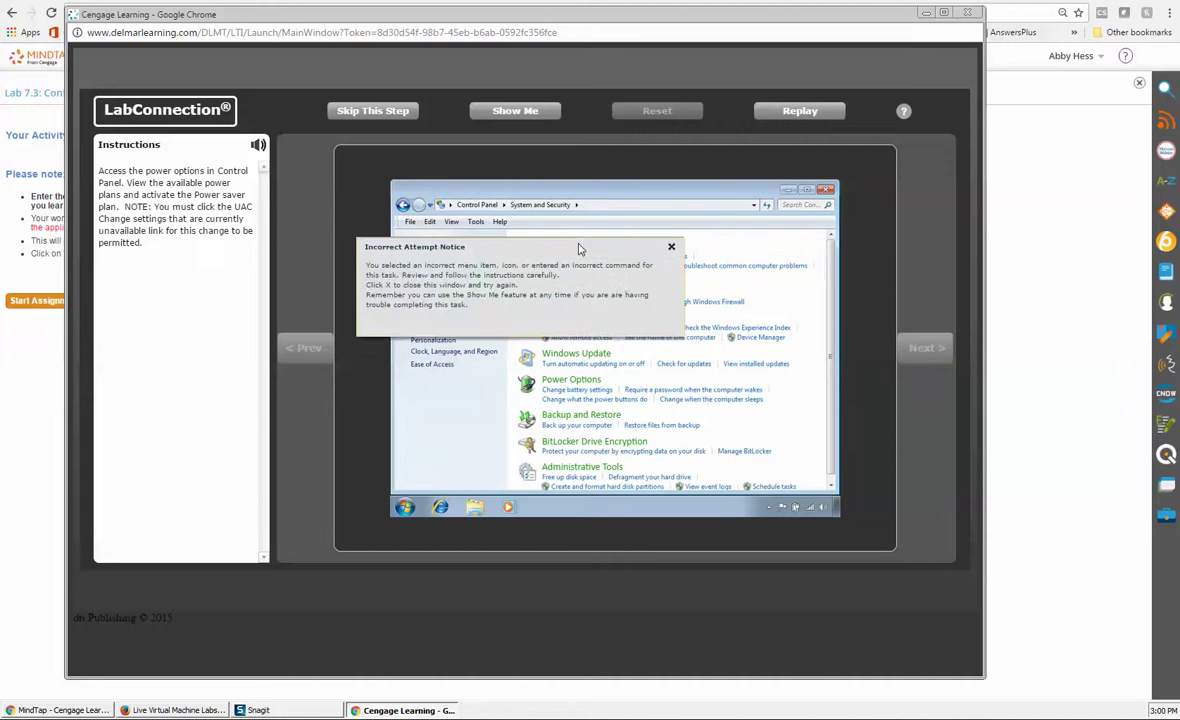
{"action": "left_click", "coordinate": [671, 247]}
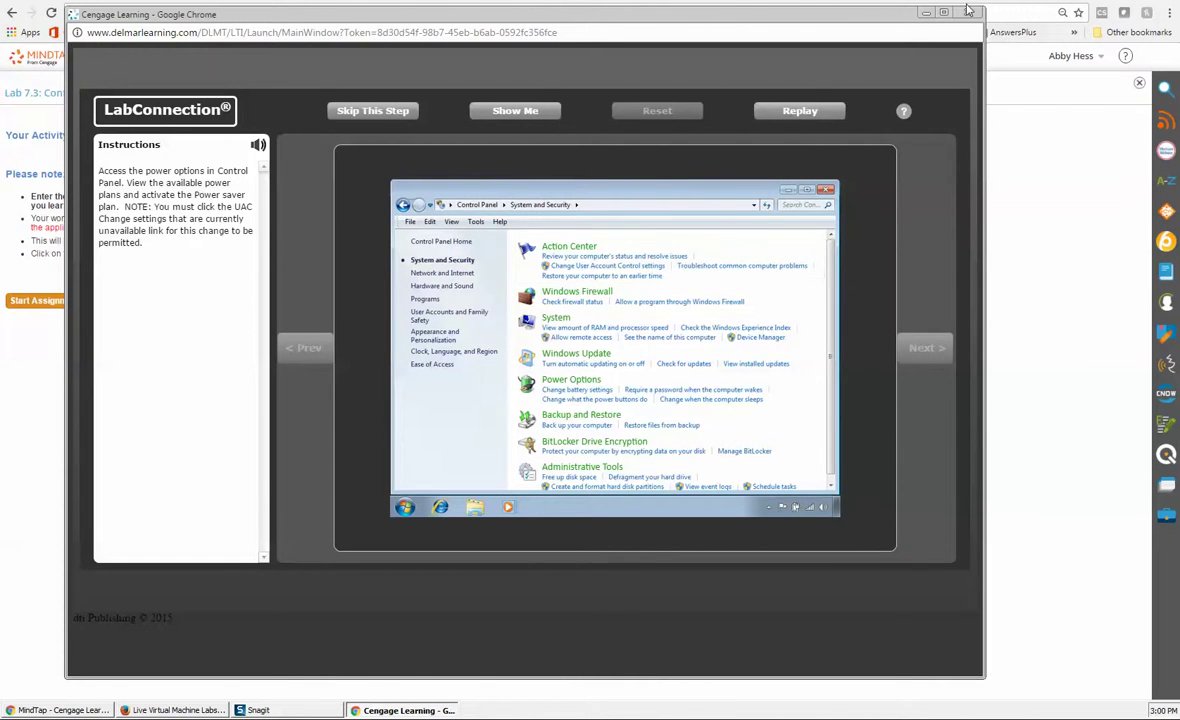
Step: Close the lab window, exit the Lab 7.3 activity and collapse the Unit 7 Labs folder
{"action": "left_click", "coordinate": [967, 12]}
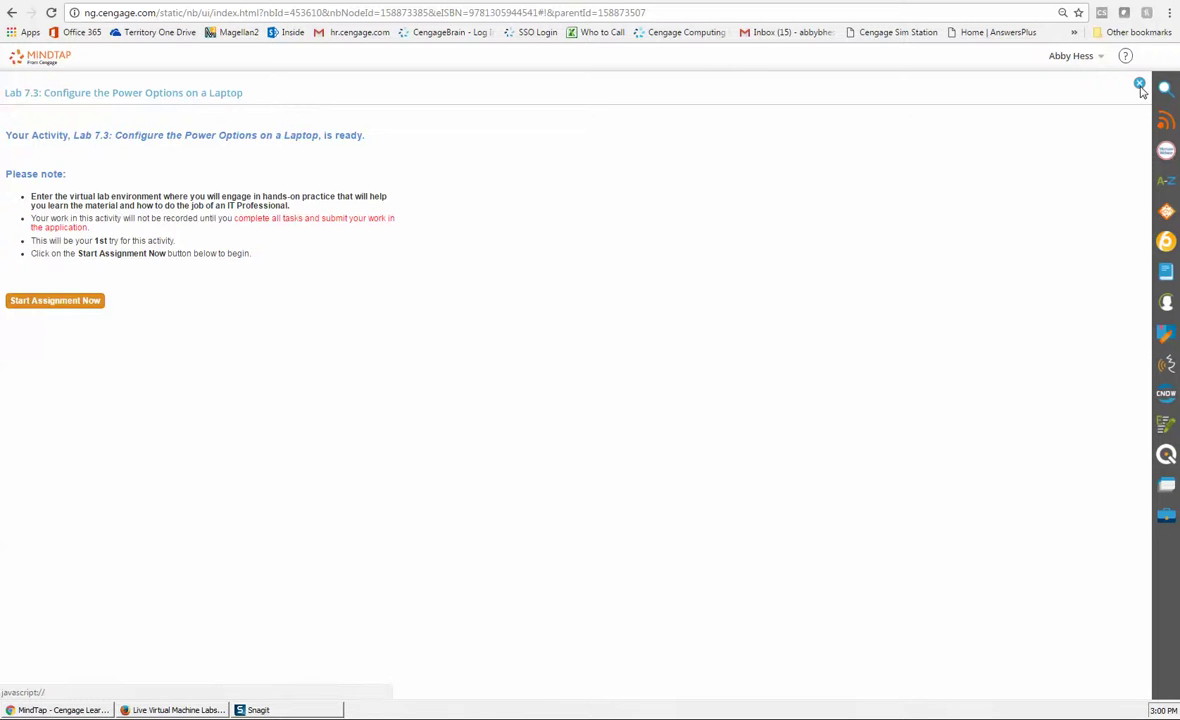
{"action": "left_click", "coordinate": [1140, 86]}
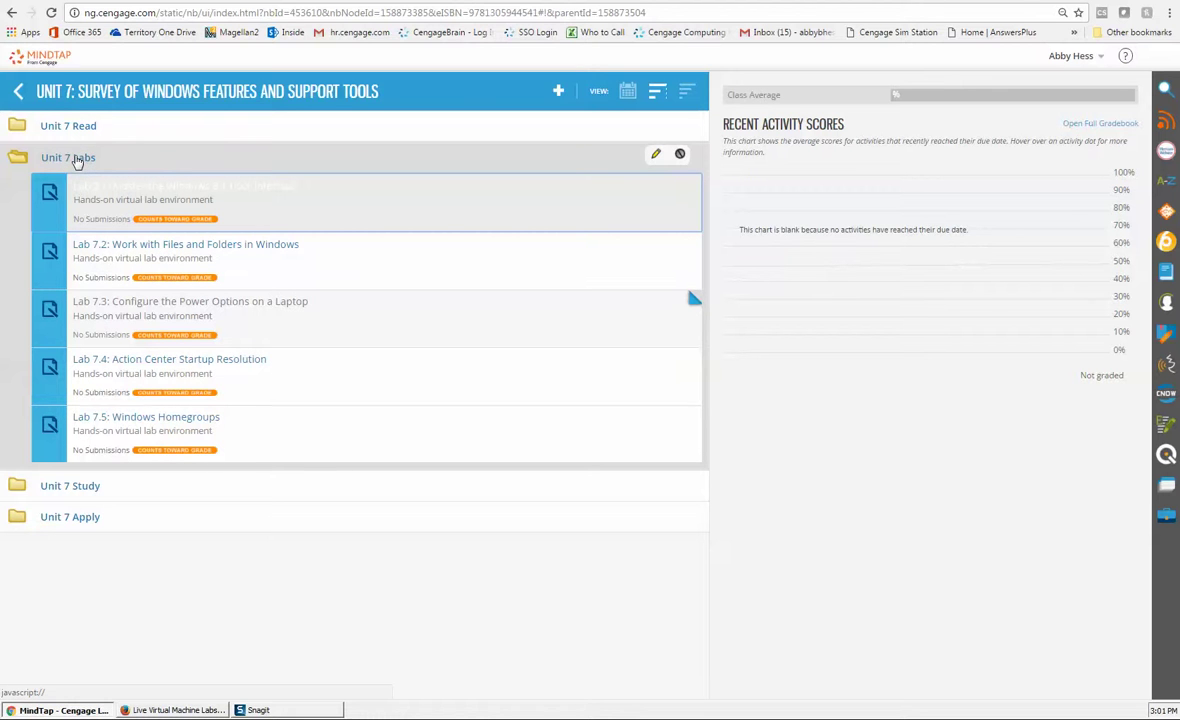
{"action": "left_click", "coordinate": [77, 161]}
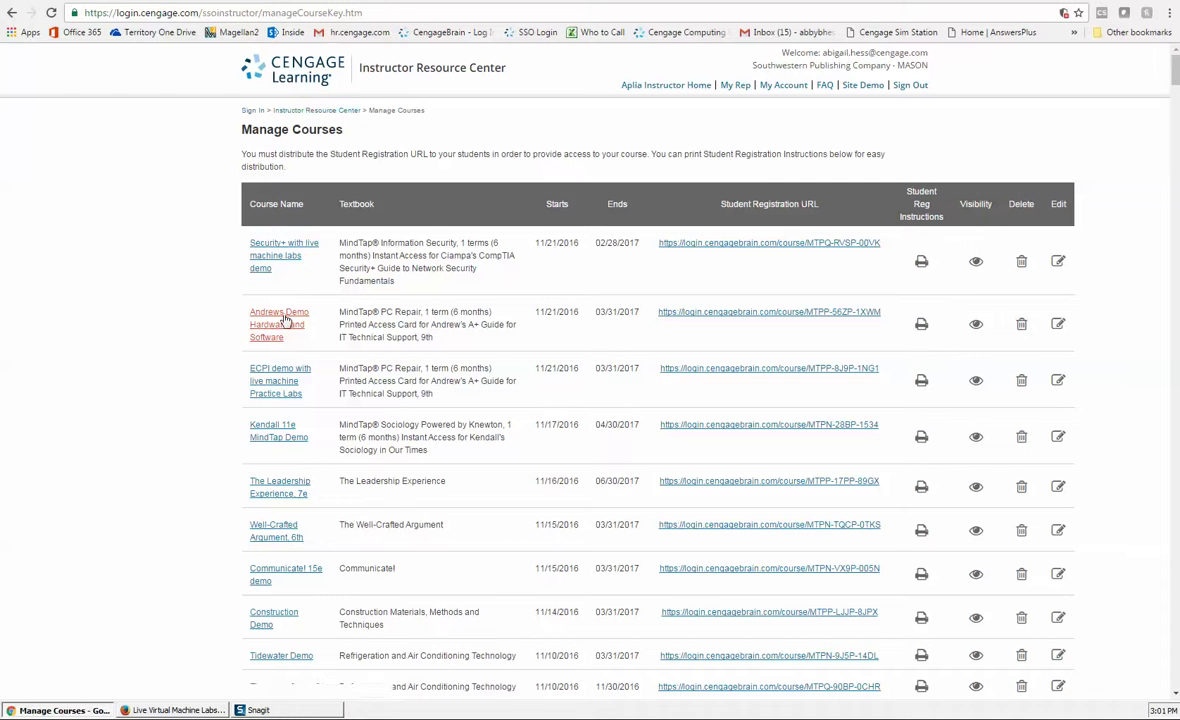
Step: Go from Manage Courses to the Instructor Resource Center and select Ciampa's 1-term (6 months) MindTap Information Security product for CompTIA Security+ Guide, 5th Edition
{"action": "left_click", "coordinate": [320, 111]}
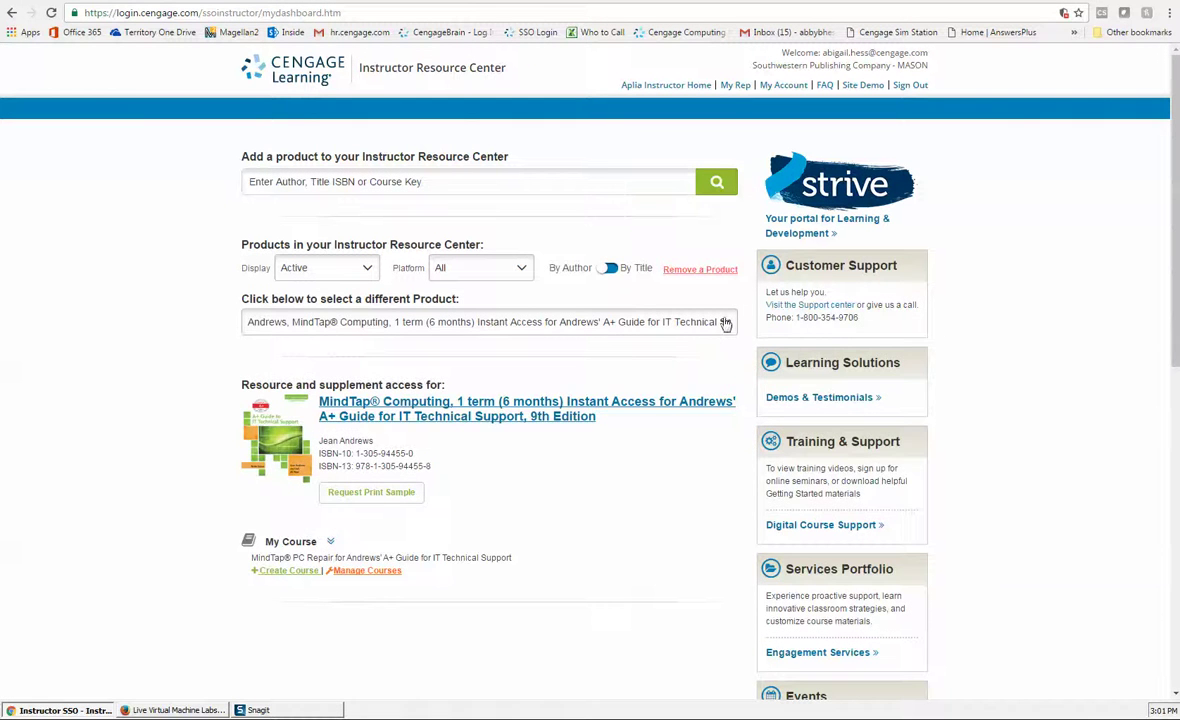
{"action": "left_click", "coordinate": [725, 323]}
{"action": "scroll", "coordinate": [421, 461], "scroll_direction": "down", "scroll_amount": 10}
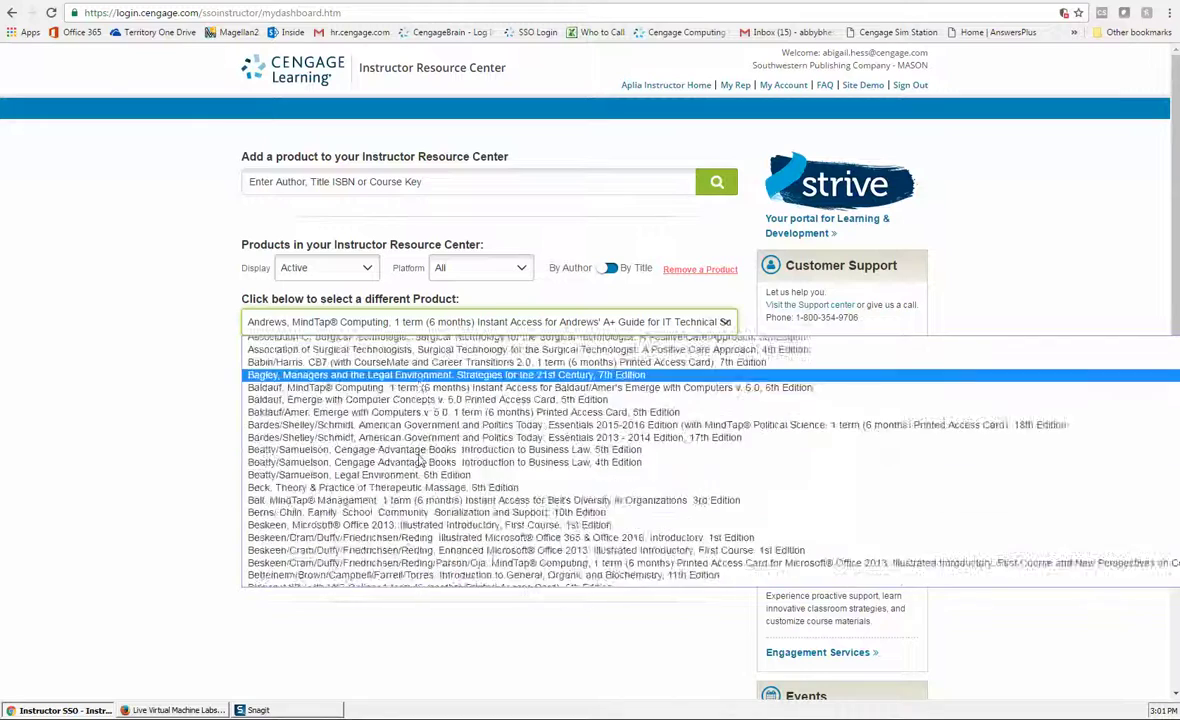
{"action": "scroll", "coordinate": [421, 461], "scroll_direction": "down", "scroll_amount": 15}
{"action": "scroll", "coordinate": [421, 461], "scroll_direction": "down", "scroll_amount": 15}
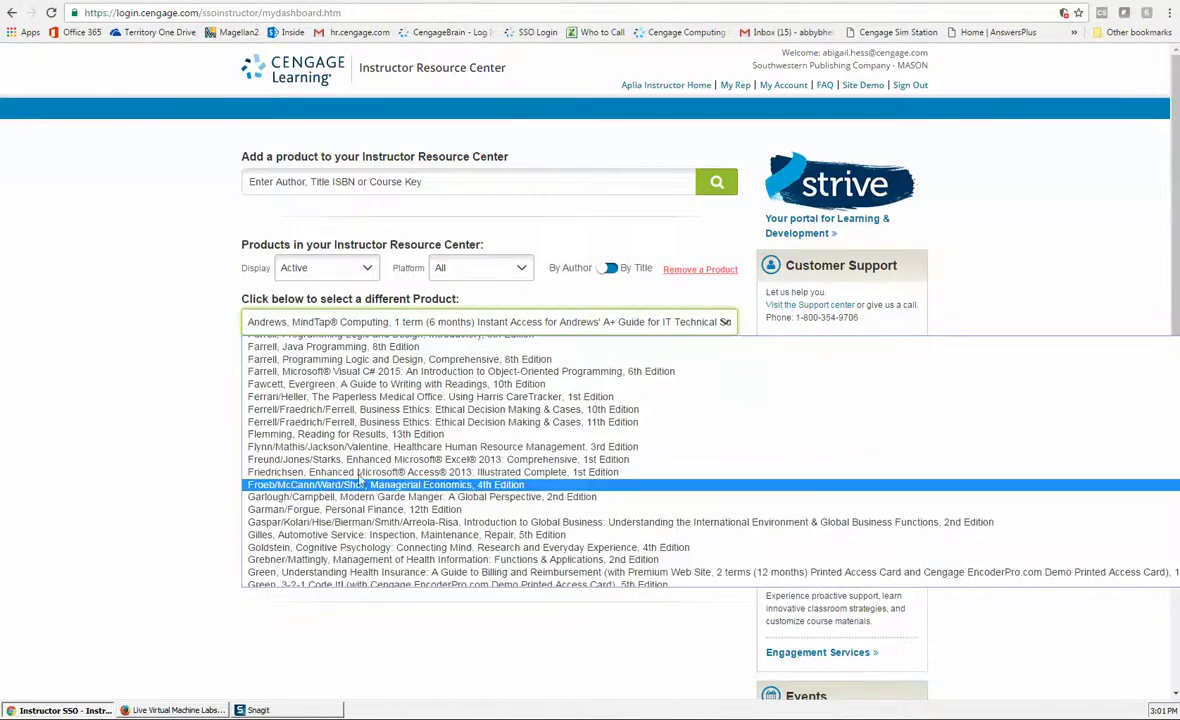
{"action": "scroll", "coordinate": [360, 479], "scroll_direction": "up", "scroll_amount": 20}
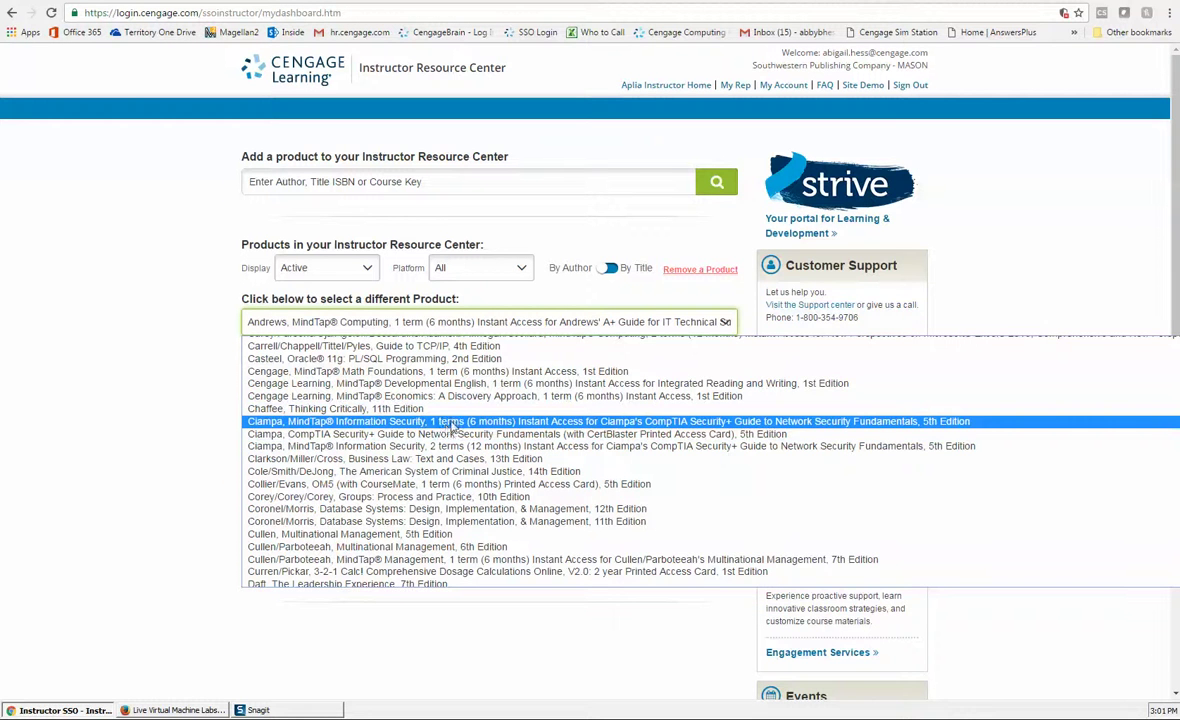
{"action": "left_click", "coordinate": [453, 422]}
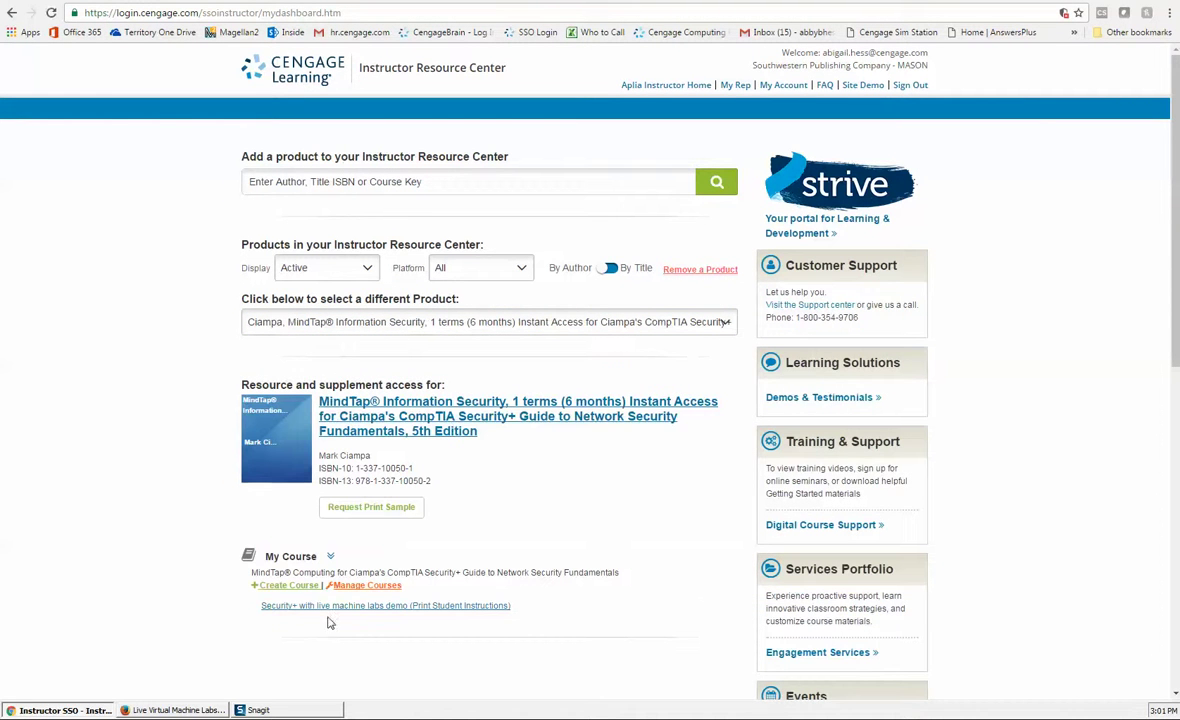